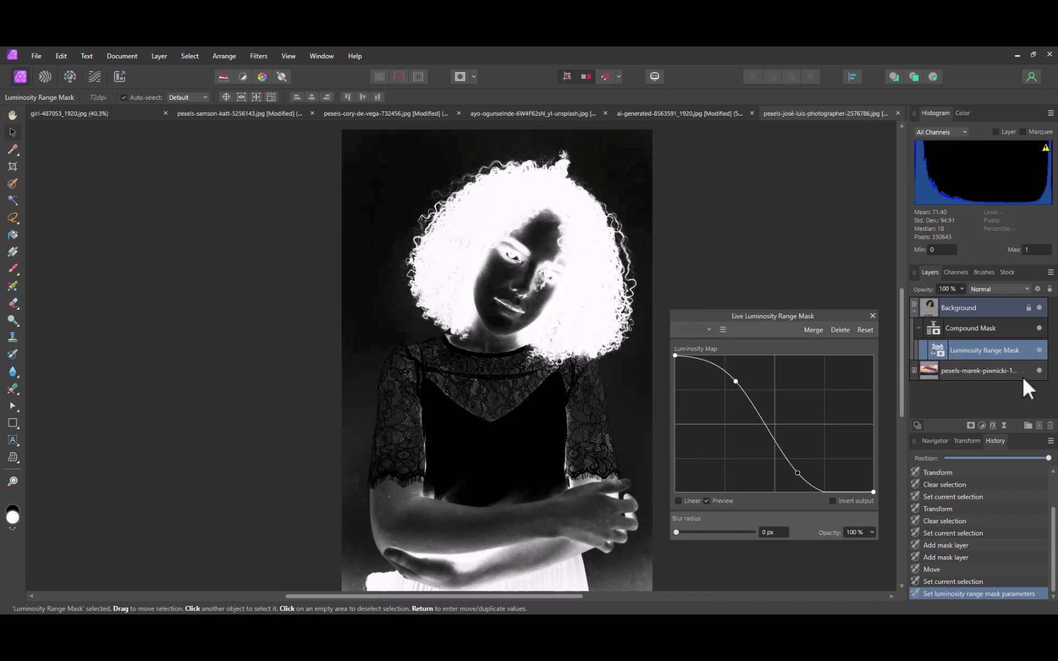
Step: Close the luminosity mask settings and hide the sky to inspect the compound-mask cut-out
click(872, 316)
click(954, 328)
click(1040, 371)
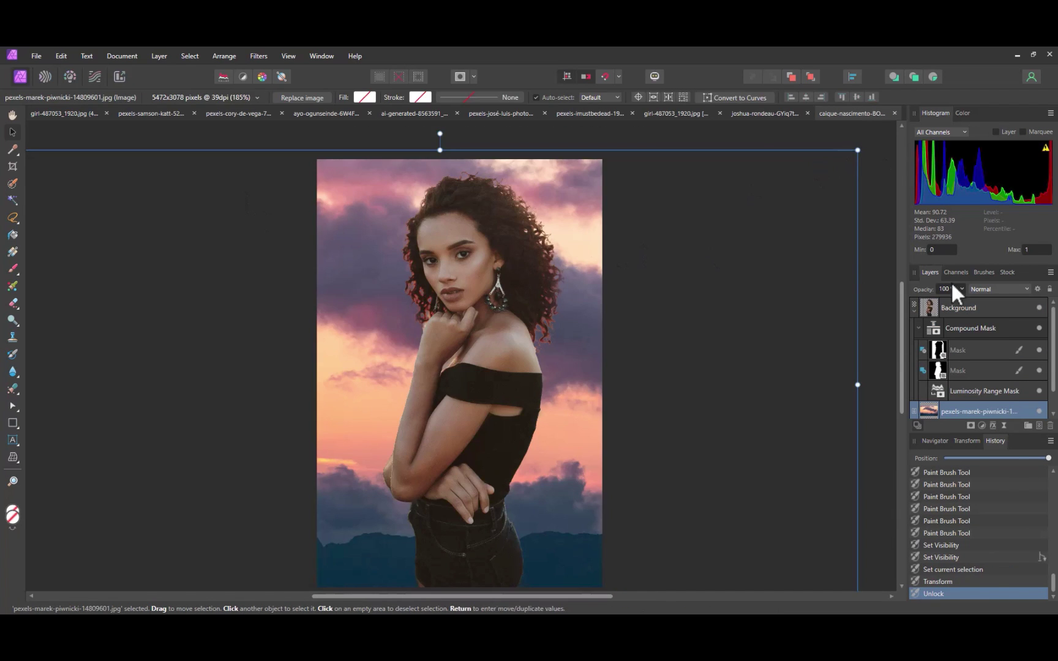
Step: Resize and reposition the portrait over the clouds, then pull the mask curve down for contrast
click(976, 307)
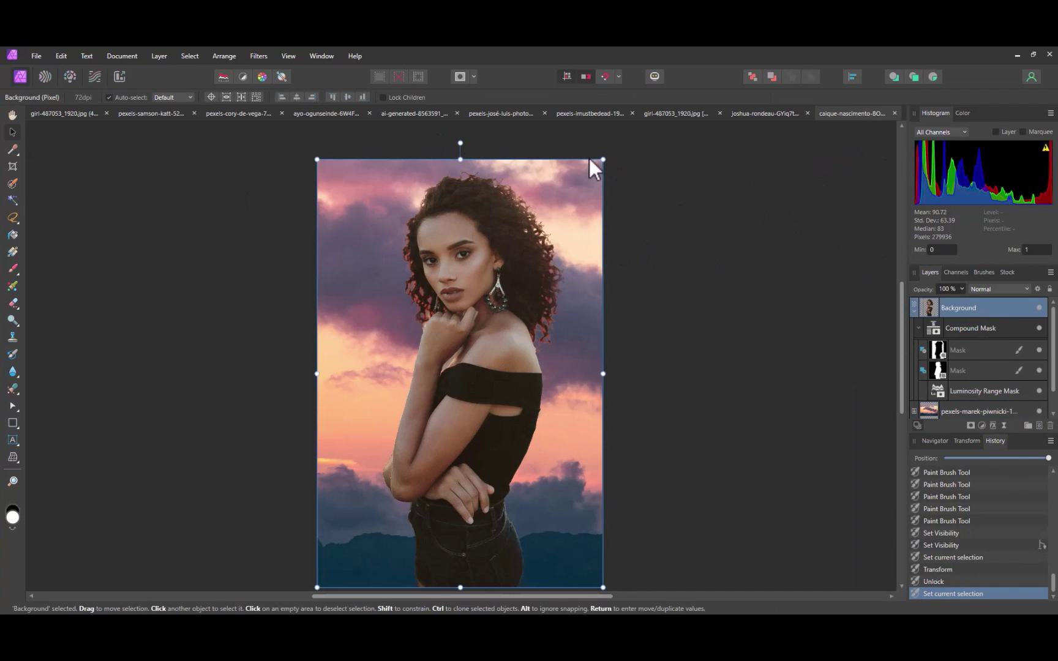
drag(601, 160, 528, 314)
mouse_move(447, 383)
mouse_down()
mouse_move(555, 390)
mouse_move(453, 383)
mouse_move(444, 367)
mouse_move(462, 389)
mouse_up()
drag(525, 309, 610, 264)
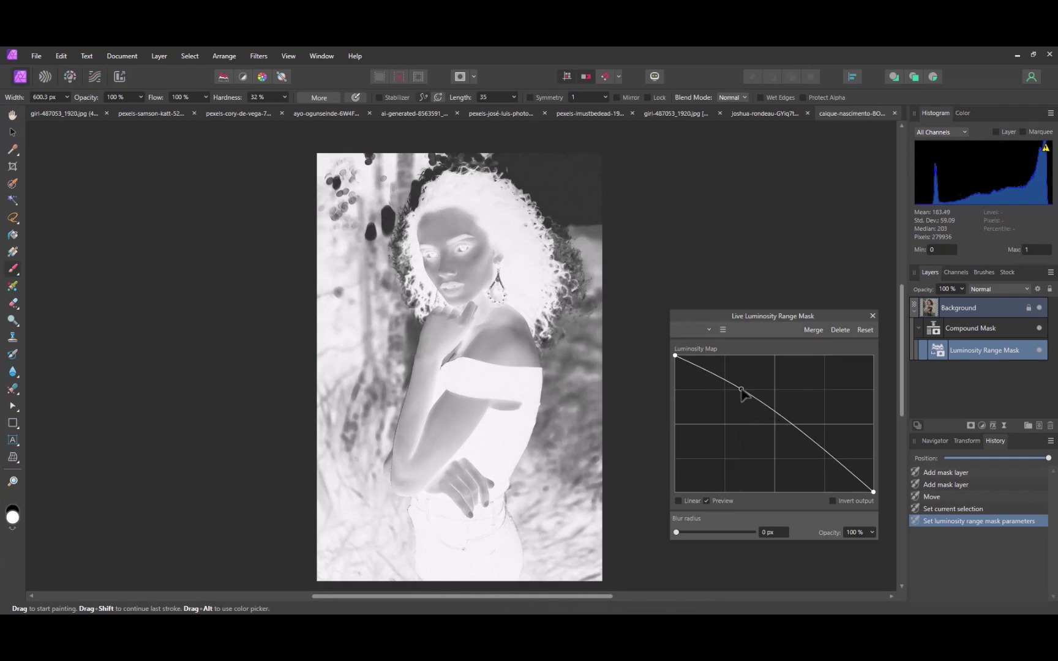
drag(787, 426, 788, 480)
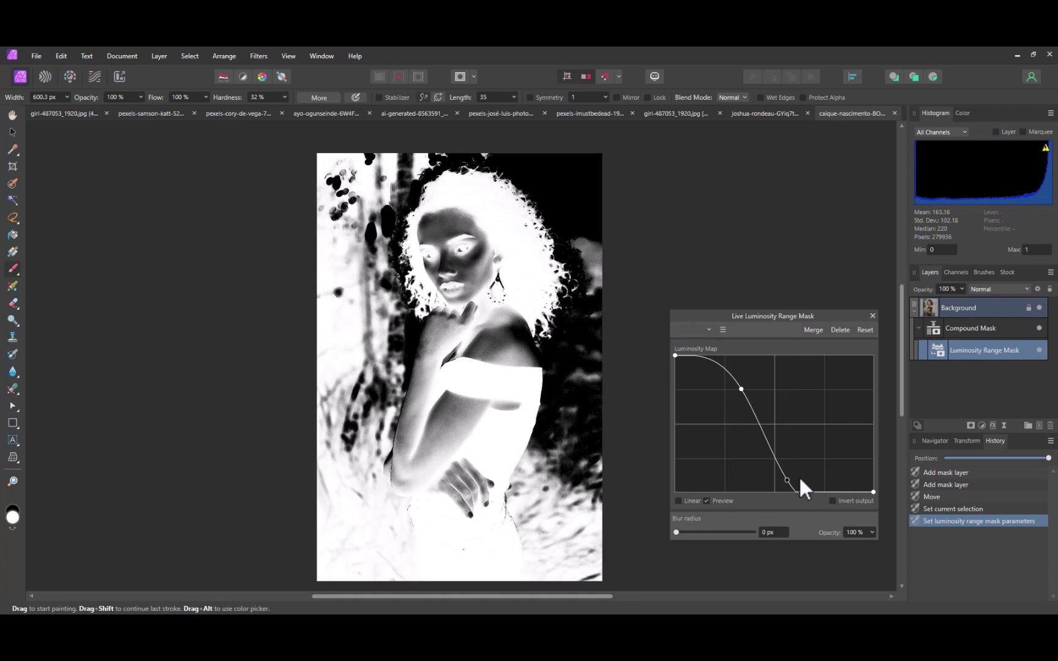
click(872, 315)
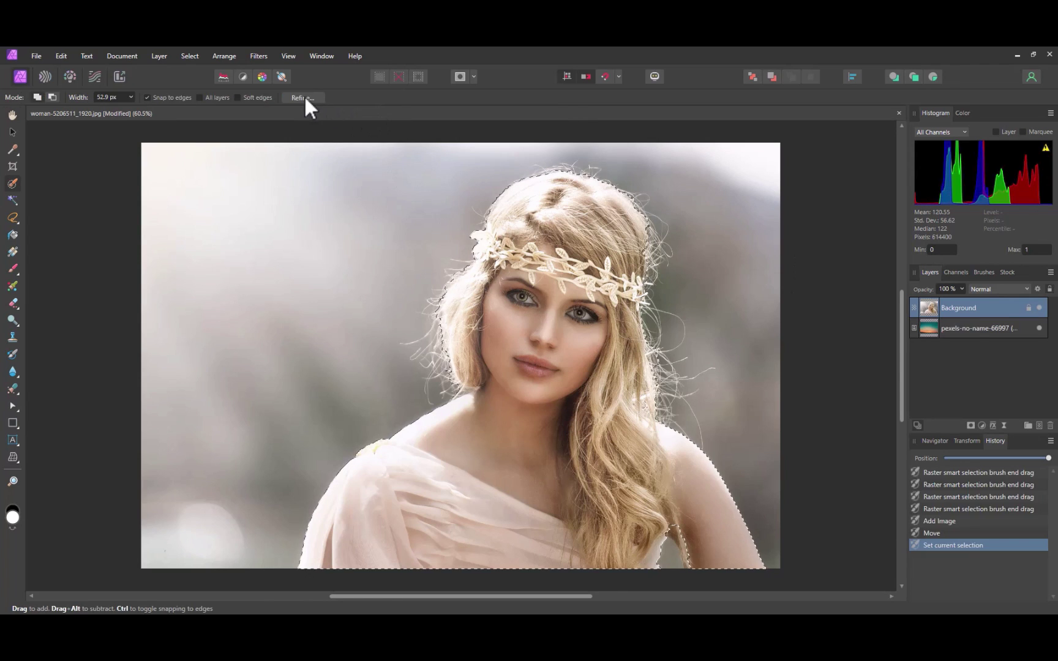
Step: Refine the selection by painting matte along the left edge, top and right side of the hair
click(303, 95)
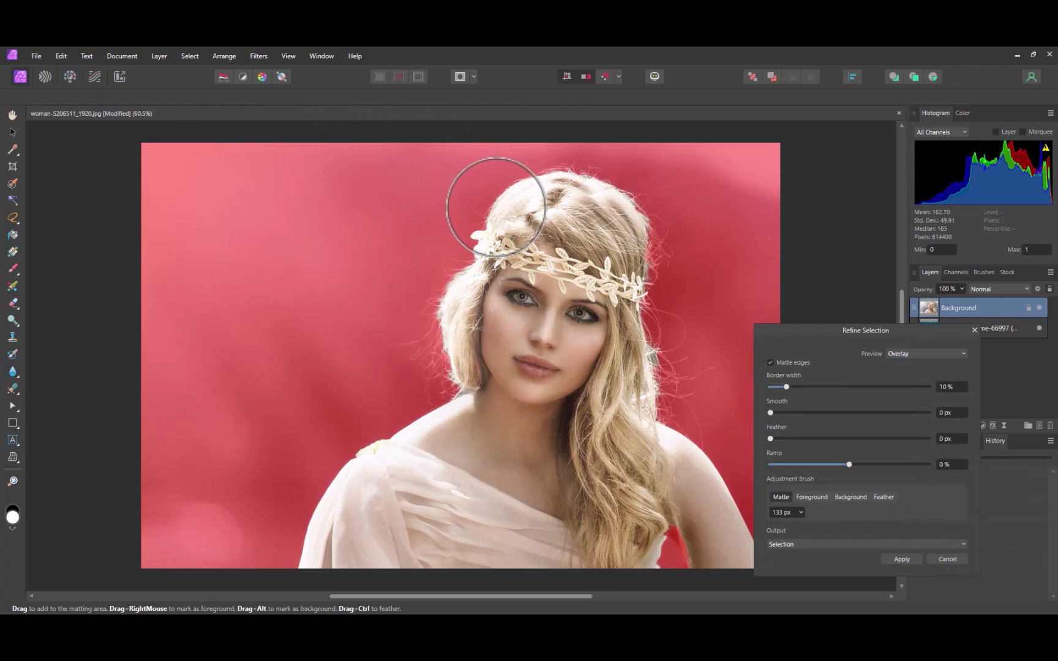
mouse_move(491, 207)
mouse_down()
mouse_move(444, 289)
mouse_move(442, 371)
mouse_up()
mouse_move(532, 177)
mouse_down()
mouse_move(592, 185)
mouse_move(654, 237)
mouse_move(659, 318)
mouse_up()
mouse_move(668, 390)
mouse_down()
mouse_move(695, 427)
mouse_move(700, 366)
mouse_up()
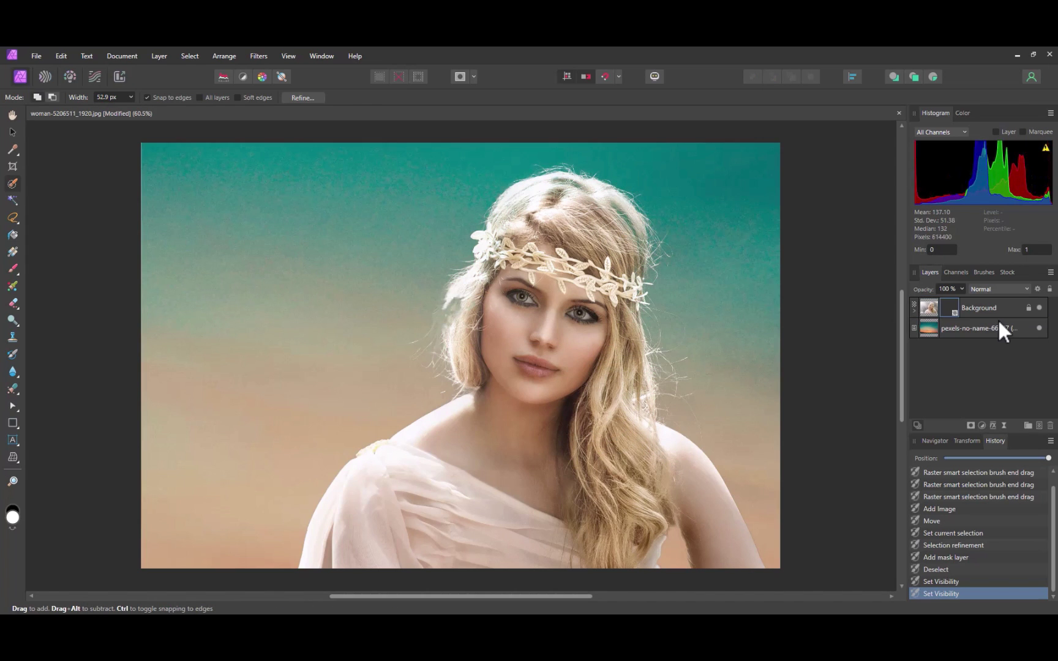
Step: Select the teal backdrop layer and stretch it to fill the canvas
key(ctrl+1)
click(999, 323)
key(v)
drag(214, 502, 441, 460)
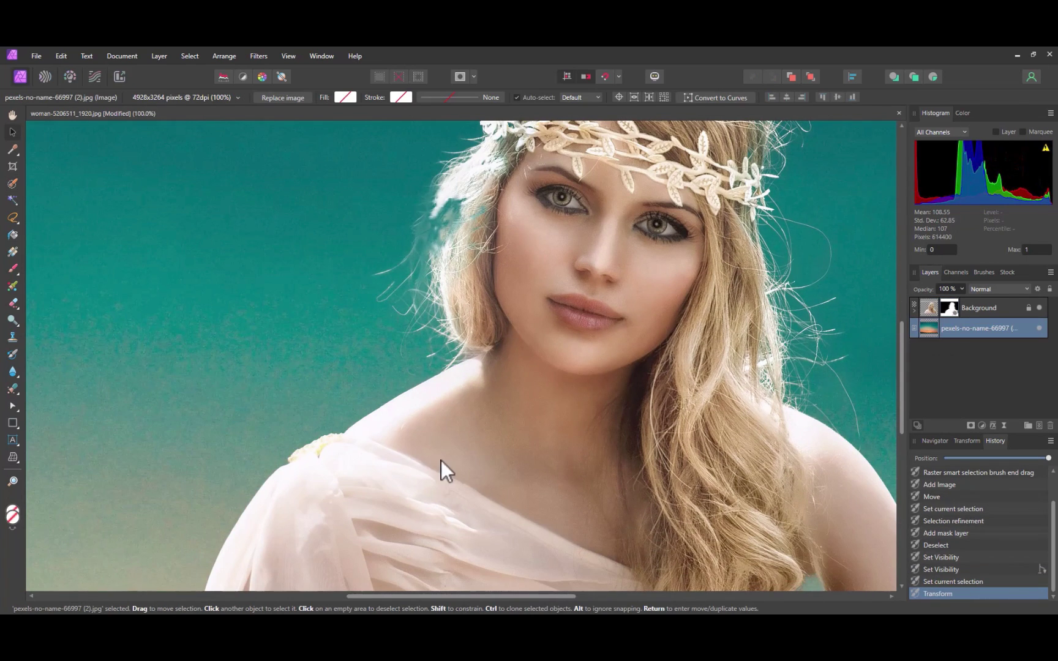
scroll(372, 407, up, 3)
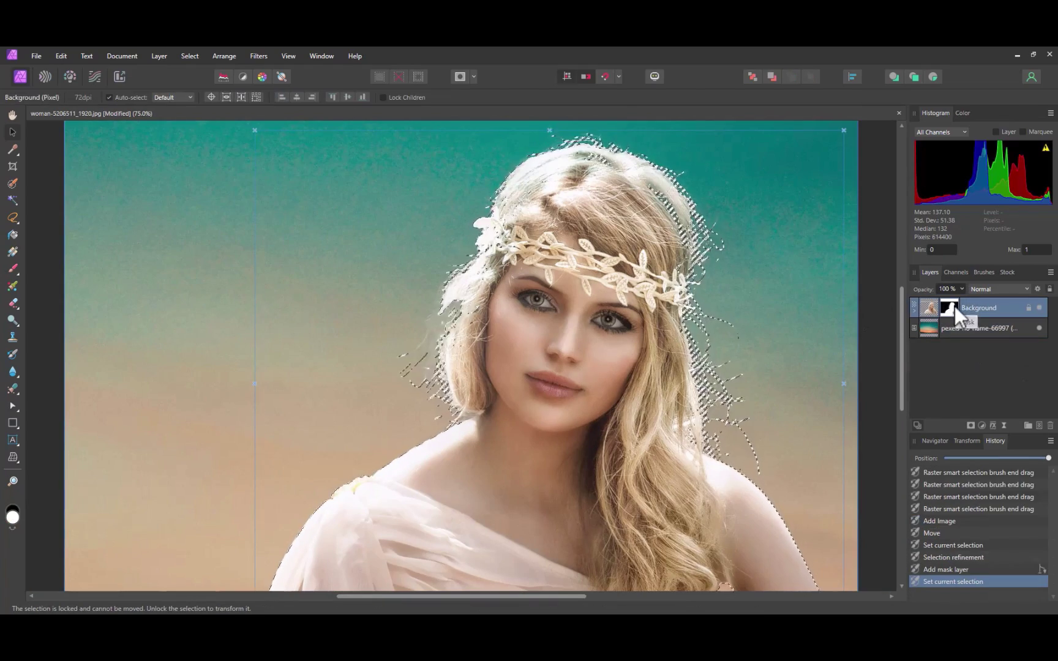
Step: Reopen Refine Selection with the Preview set to Black and white
click(13, 183)
click(302, 98)
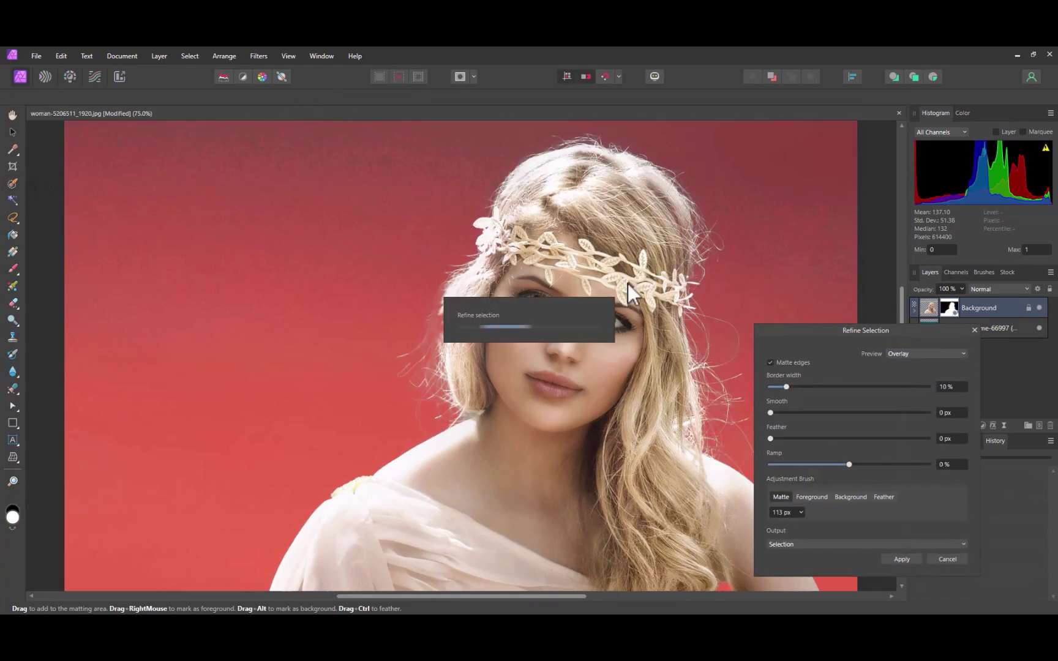
click(907, 354)
click(912, 404)
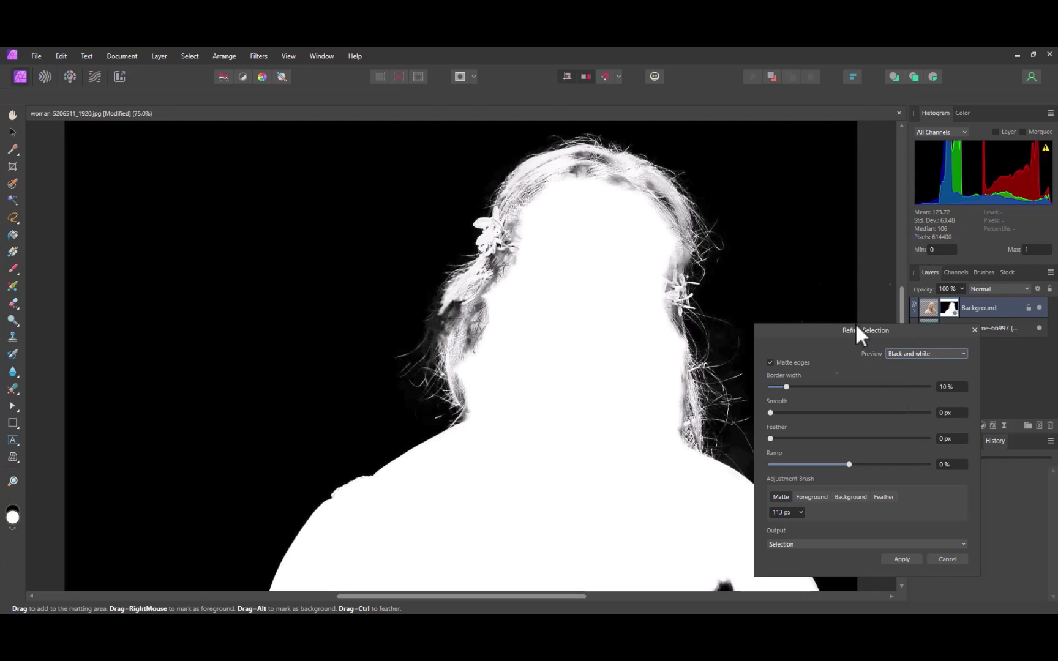
drag(858, 332, 919, 439)
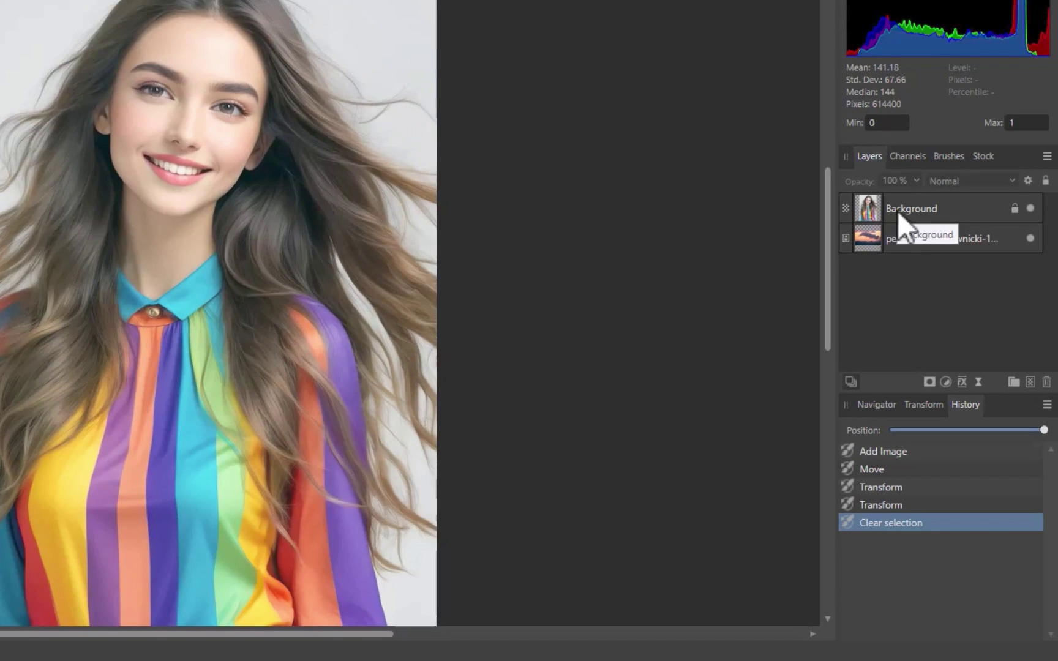
Step: Add a Compound Mask and nest it inside the portrait's Background layer
click(929, 382)
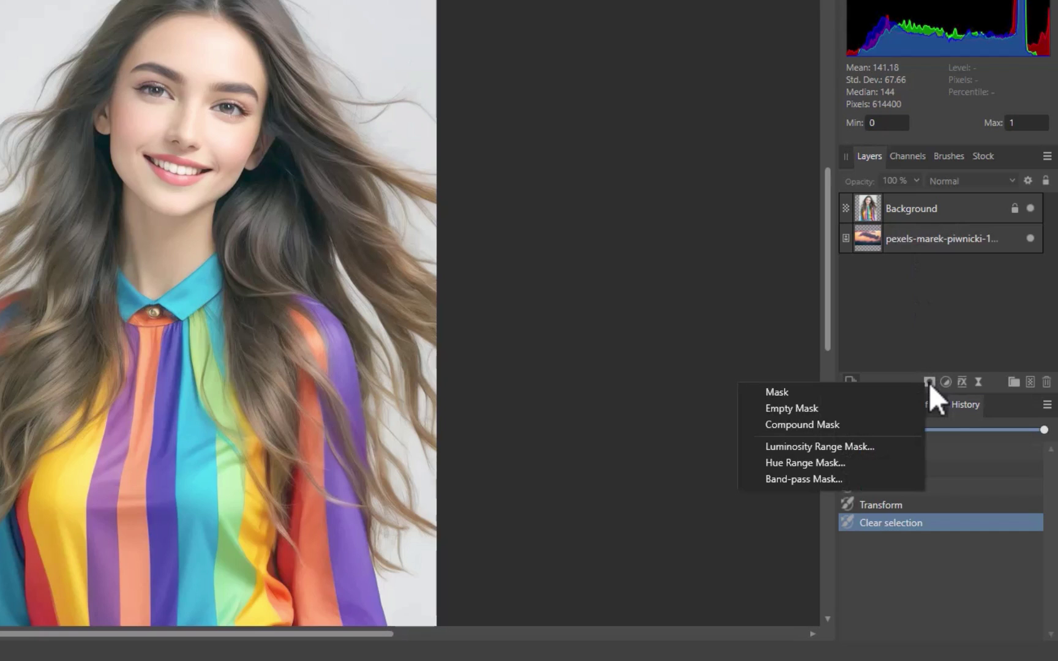
click(898, 425)
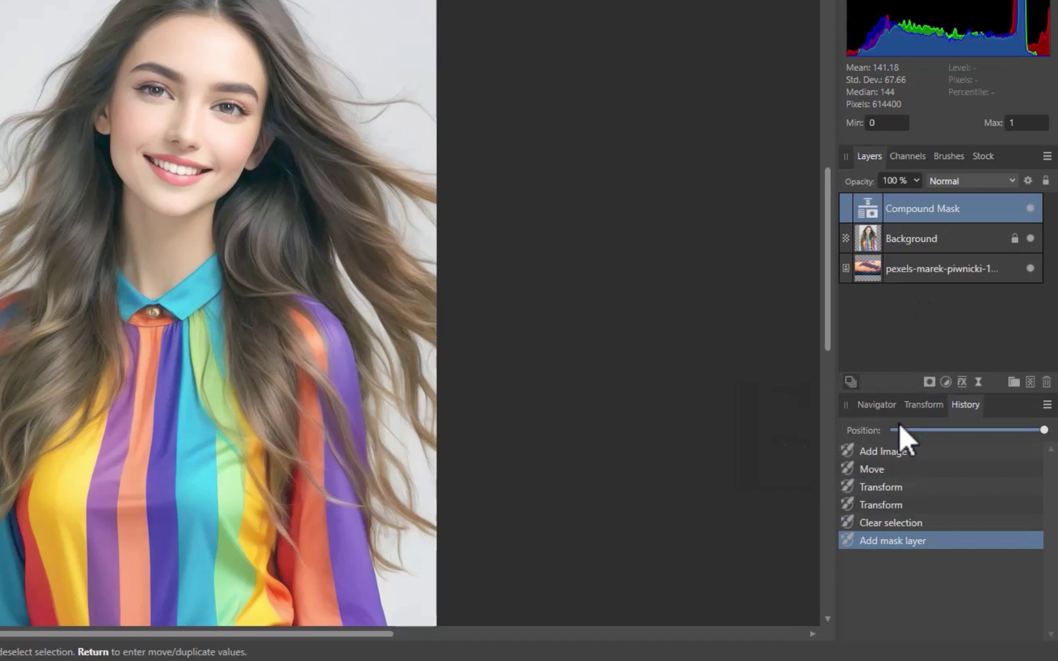
drag(869, 196, 880, 239)
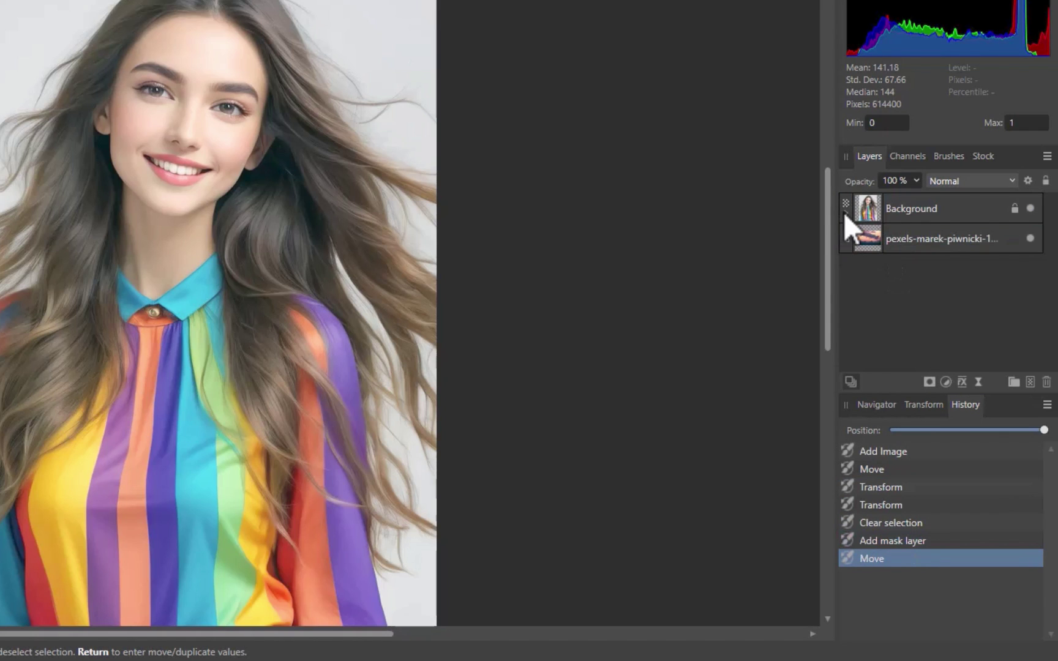
click(846, 213)
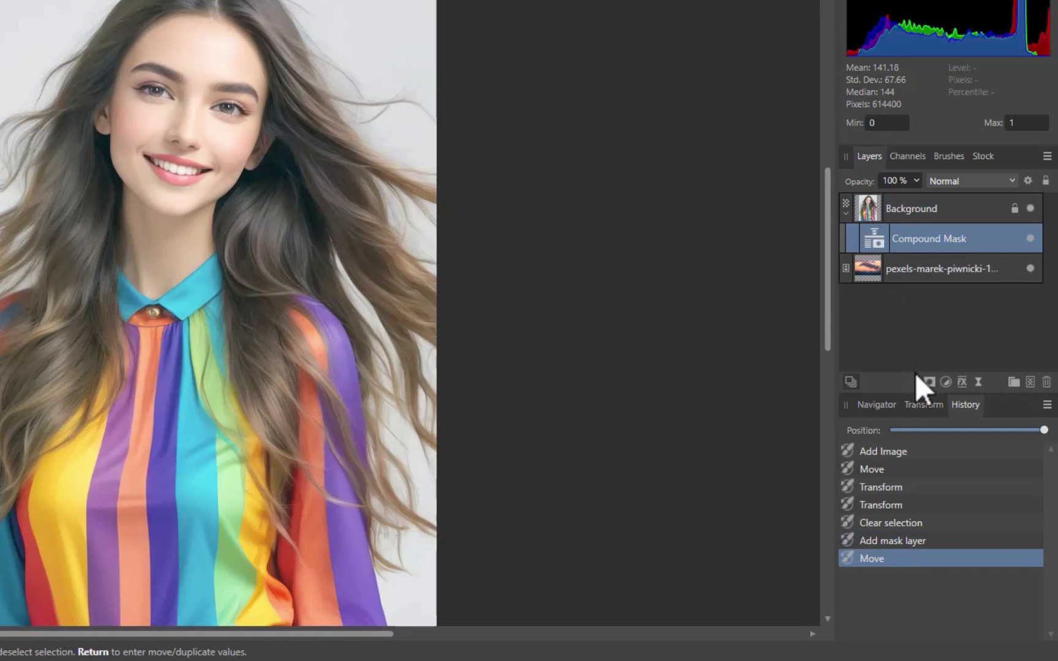
click(928, 382)
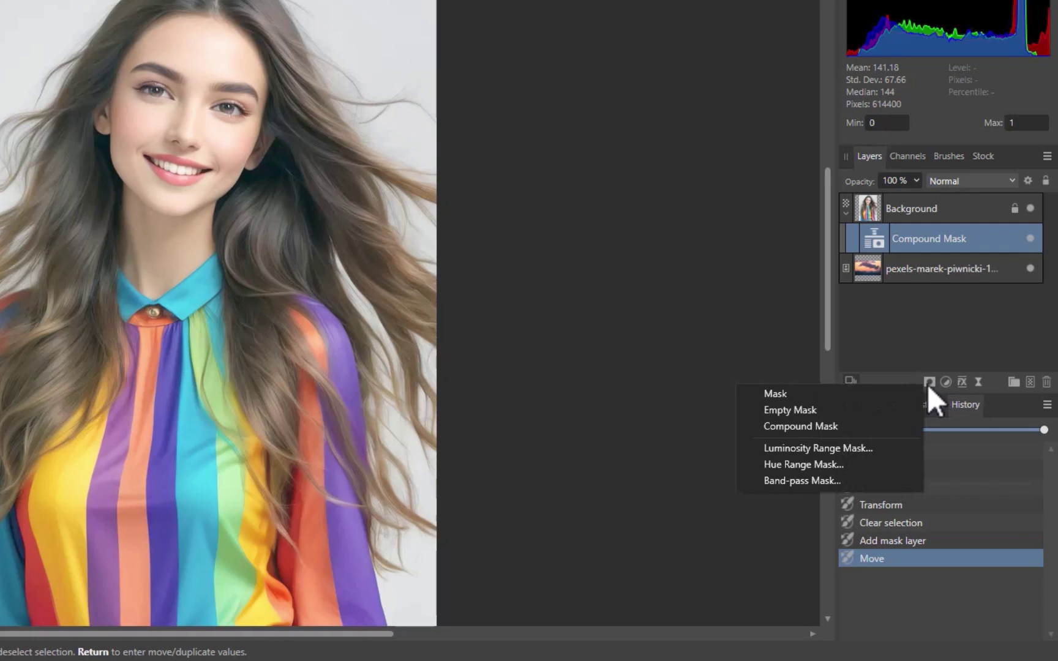
Step: Add a Luminosity Range Mask to the Compound Mask and expand it to show that child mask
click(890, 446)
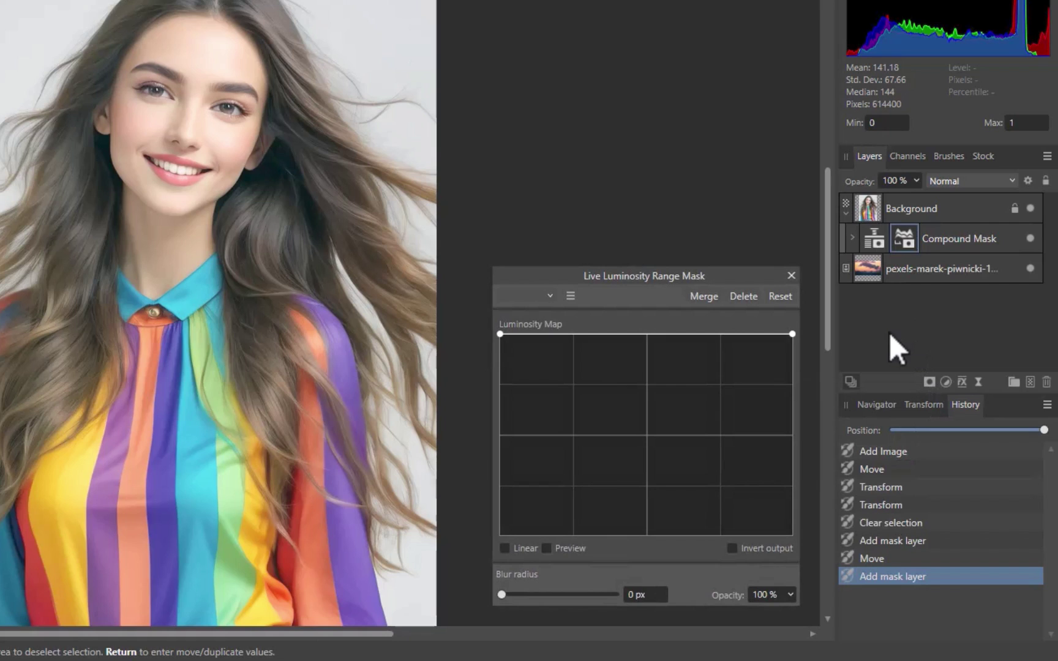
click(852, 238)
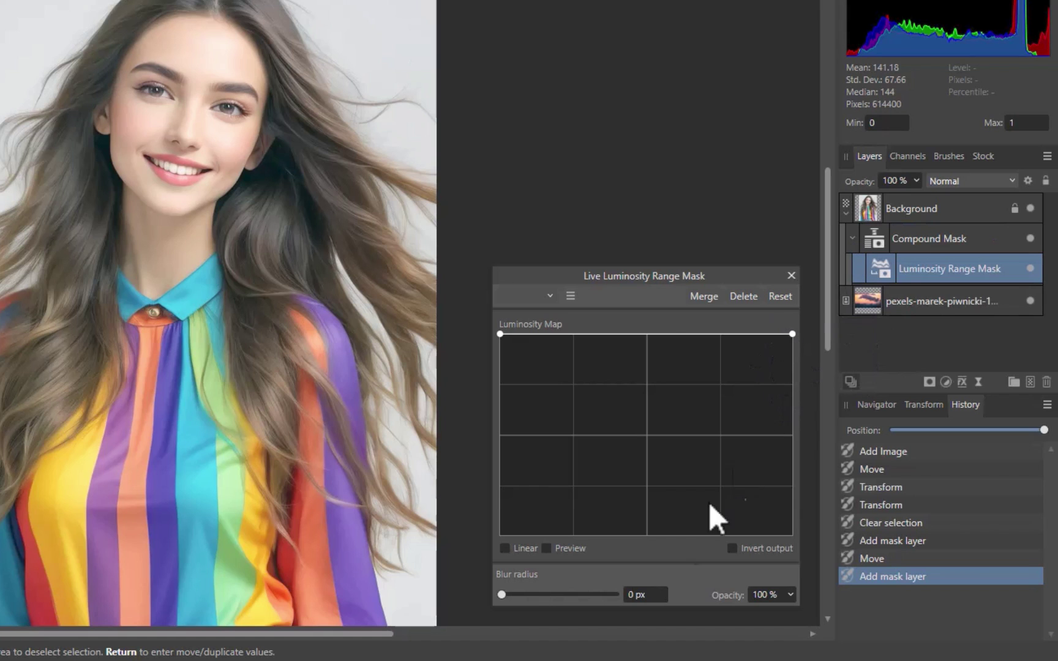
Step: Turn on Preview, invert the luminosity map, and add two points forming a falling S-curve
click(546, 549)
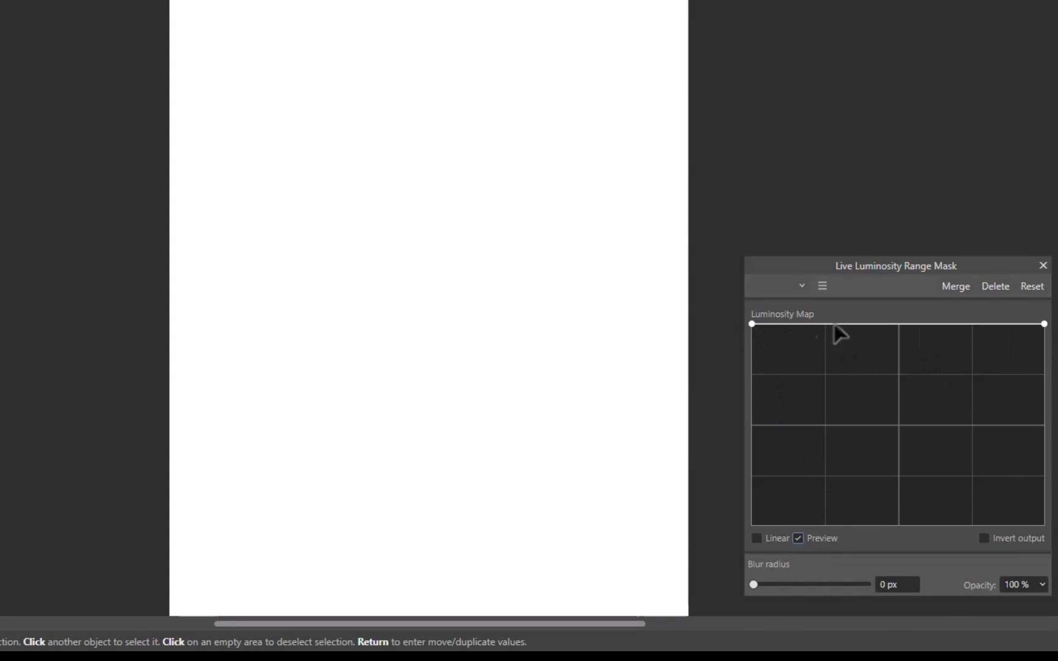
drag(1044, 325, 1041, 527)
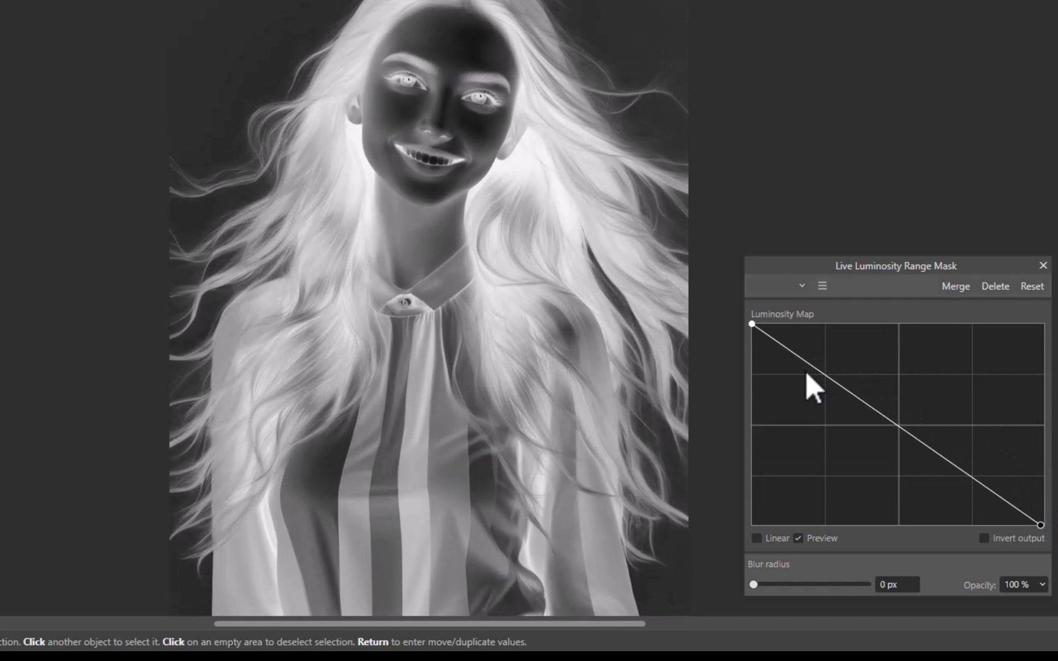
drag(817, 369, 830, 352)
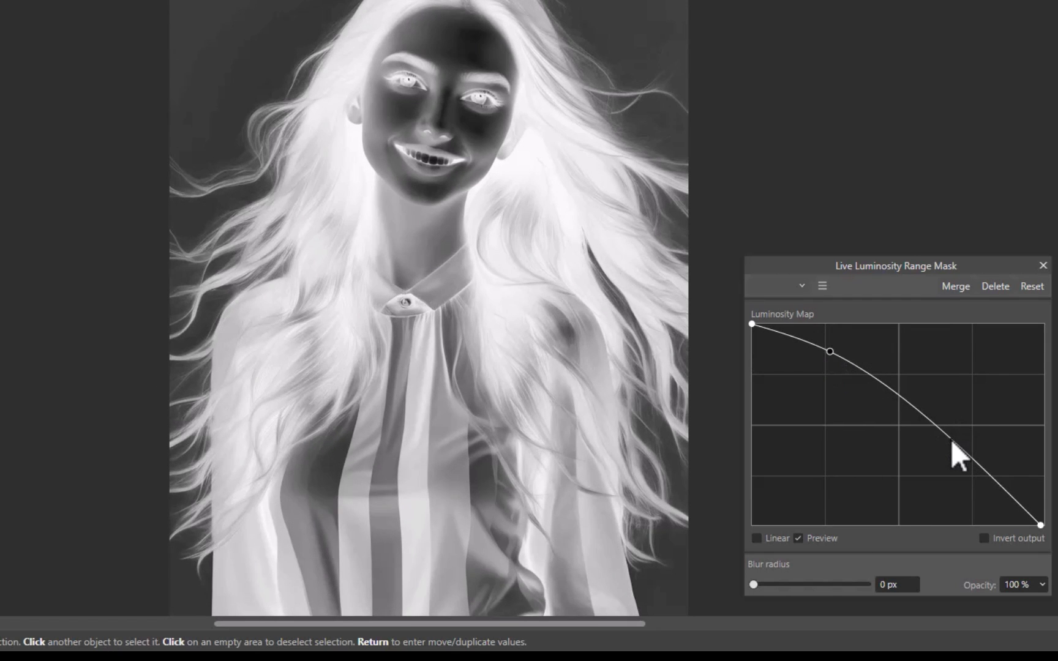
drag(949, 444, 937, 467)
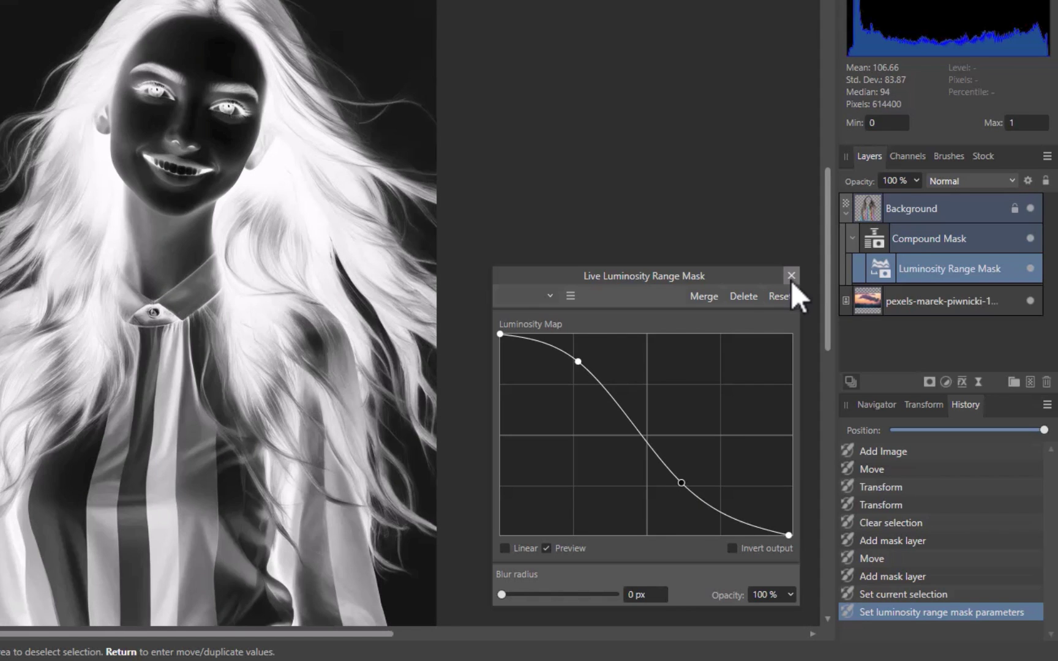
Step: Close the Luminosity Range Mask settings and select the Background portrait to view the cut-out
click(791, 275)
click(902, 211)
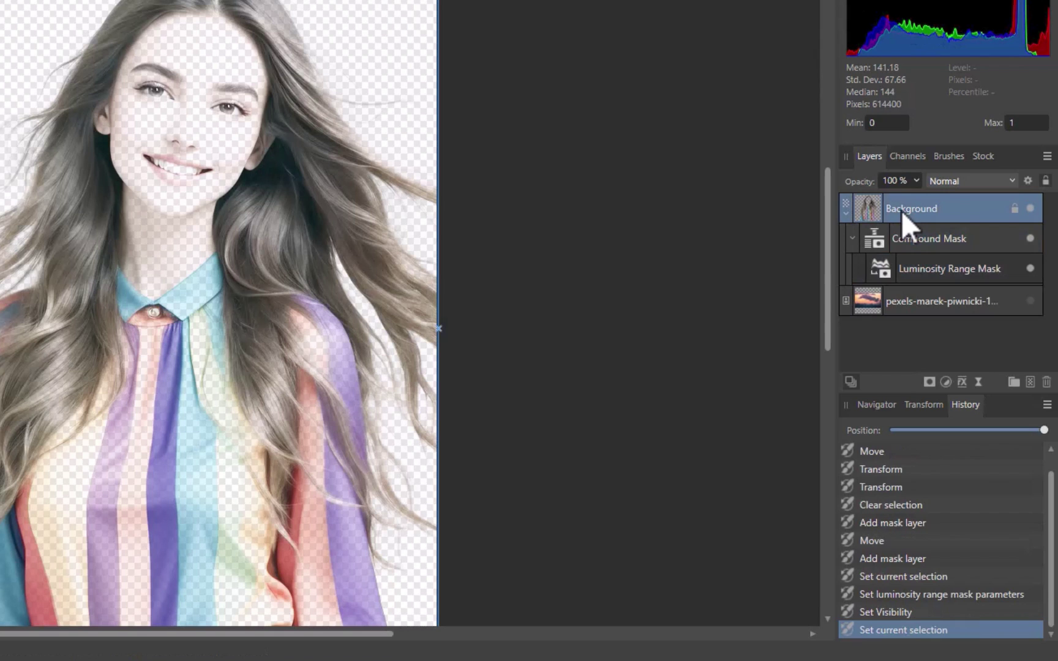
Step: Add an empty Mask above the Luminosity Range Mask and paint white over the face and chest
click(913, 237)
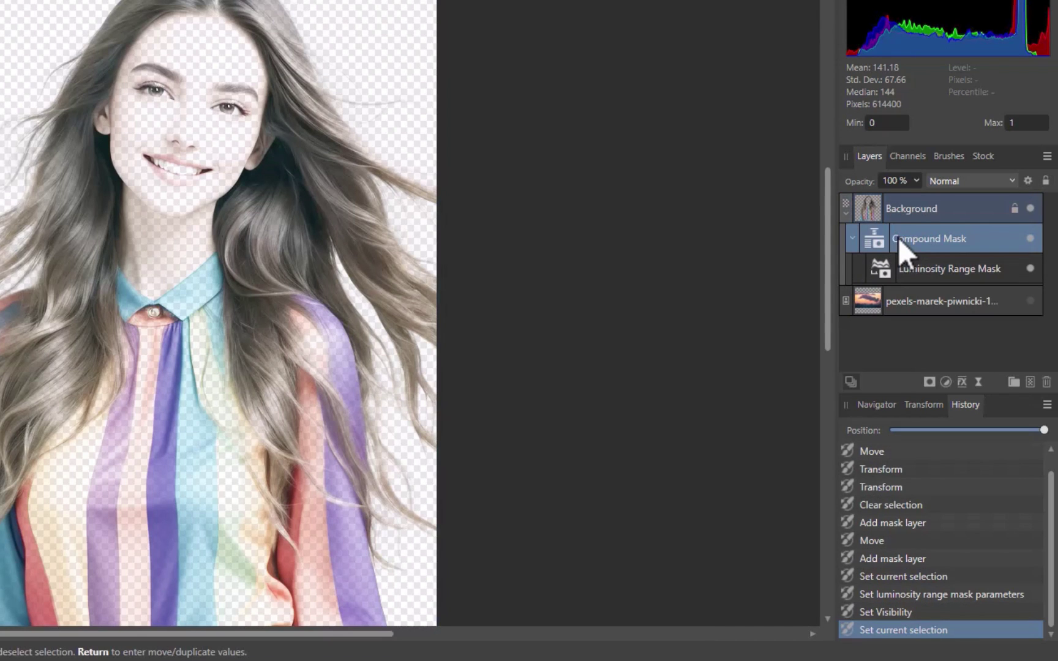
click(929, 382)
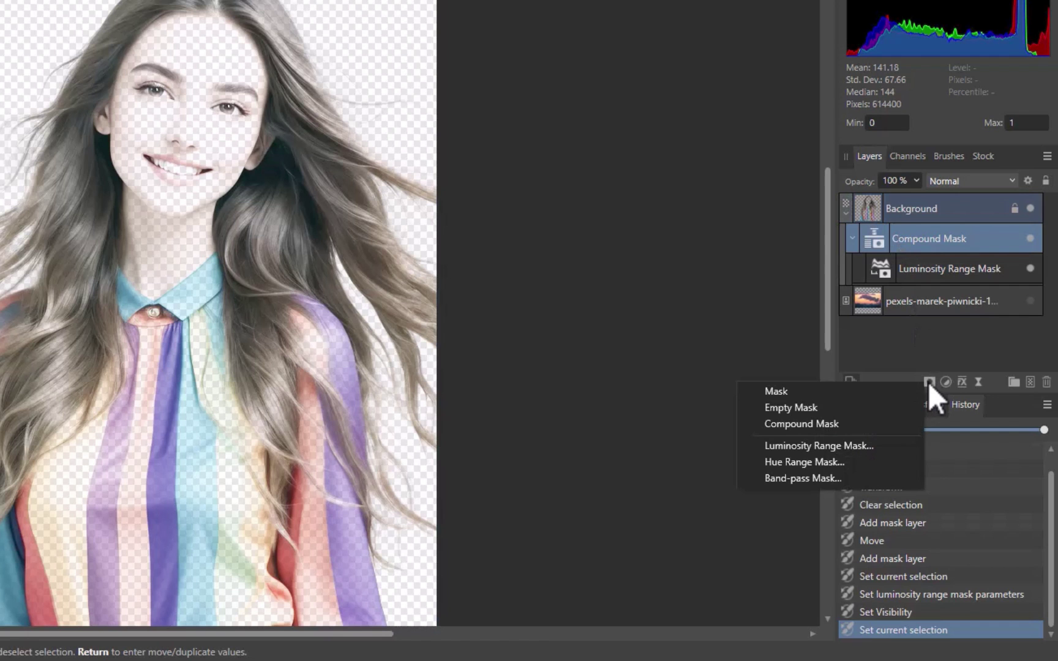
click(802, 408)
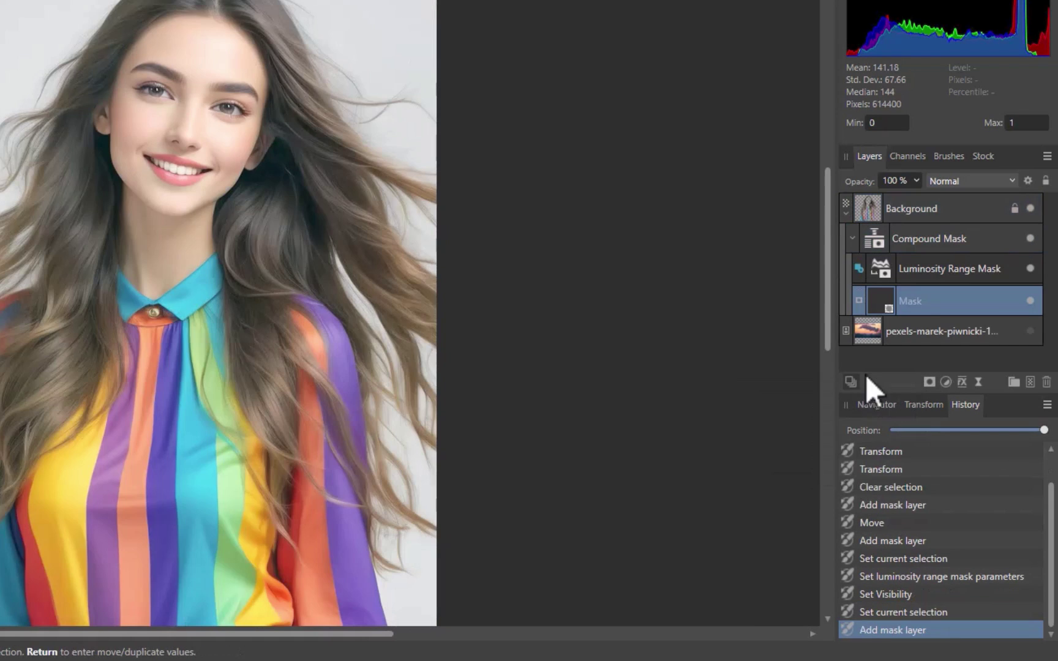
drag(918, 309, 956, 261)
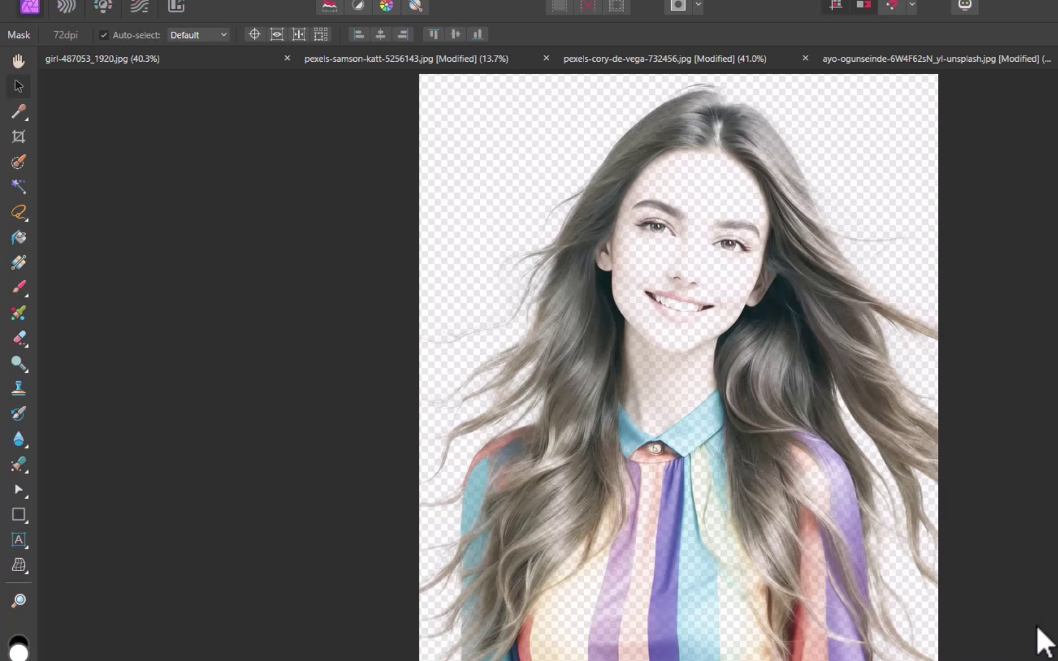
click(19, 287)
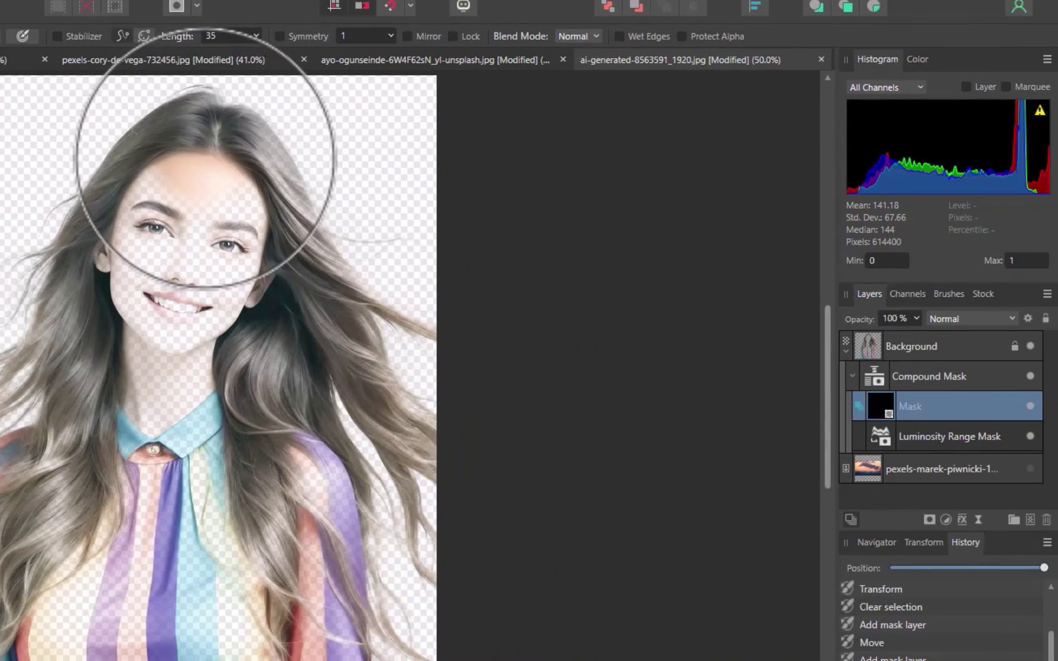
mouse_move(205, 158)
mouse_down()
mouse_move(182, 147)
mouse_move(190, 307)
mouse_move(243, 163)
mouse_move(214, 435)
mouse_move(306, 658)
mouse_move(189, 248)
mouse_move(146, 272)
mouse_move(46, 501)
mouse_move(46, 613)
mouse_move(79, 656)
mouse_move(238, 659)
mouse_move(294, 510)
mouse_move(263, 658)
mouse_move(183, 658)
mouse_move(0, 578)
mouse_up()
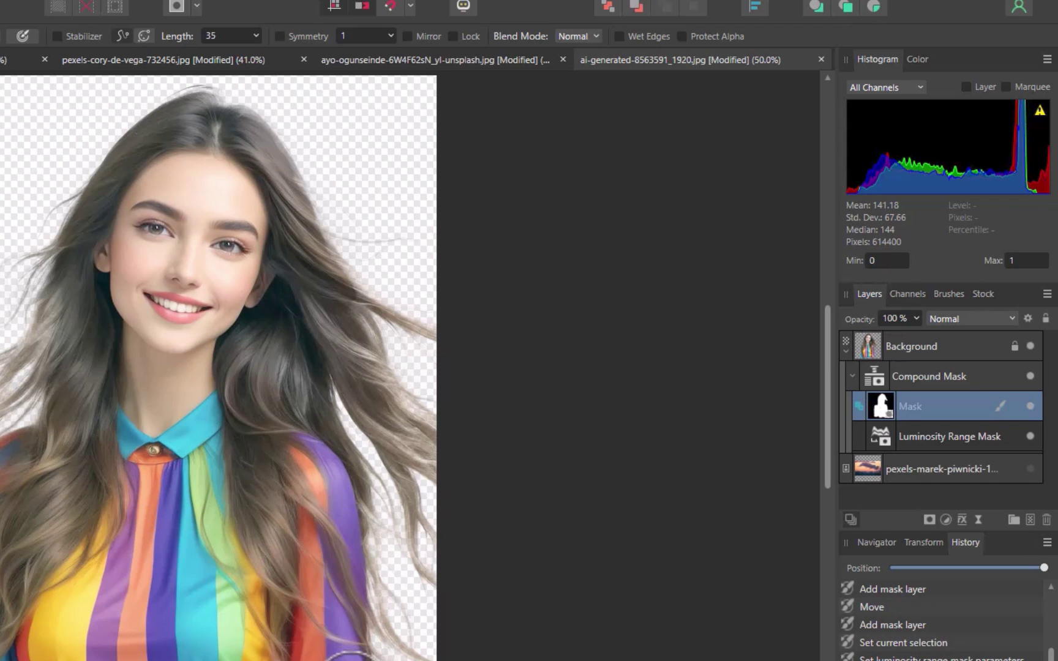
Step: Make the sunset cloud background layer visible again
click(1030, 469)
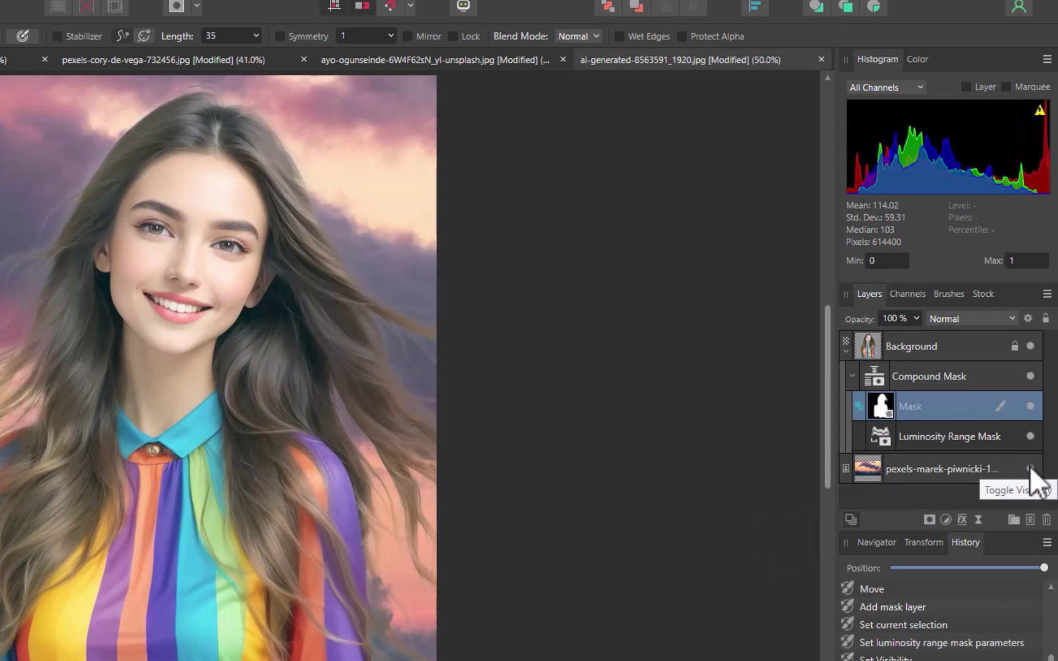
click(1030, 468)
click(1030, 469)
Step: Unlock the portrait's Background layer and move it about 245 px lower
click(1016, 348)
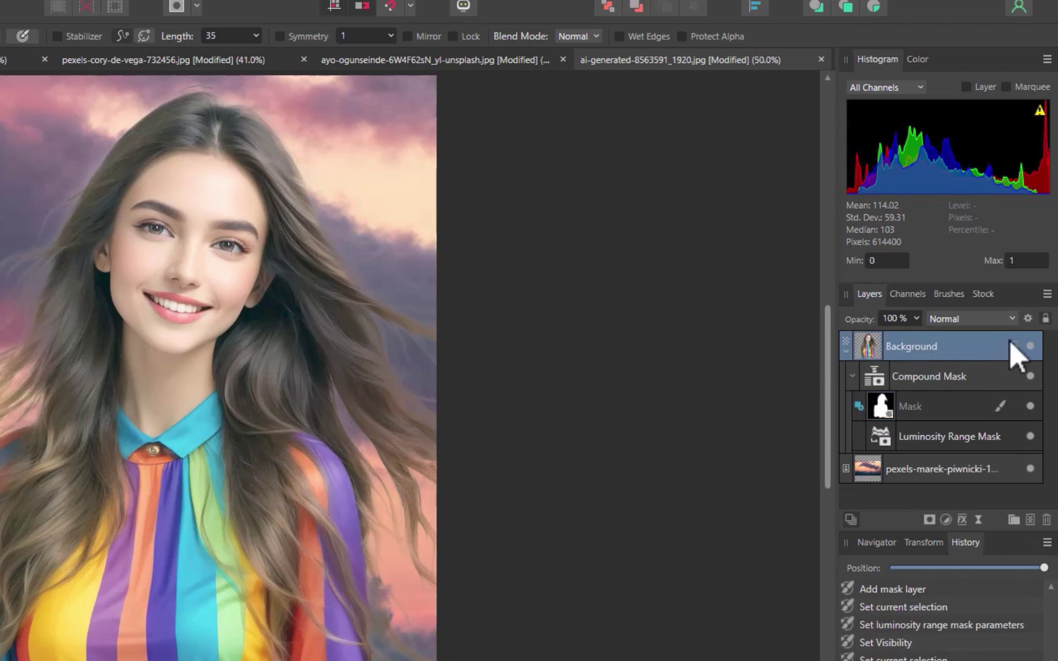
right_click(1016, 349)
click(980, 408)
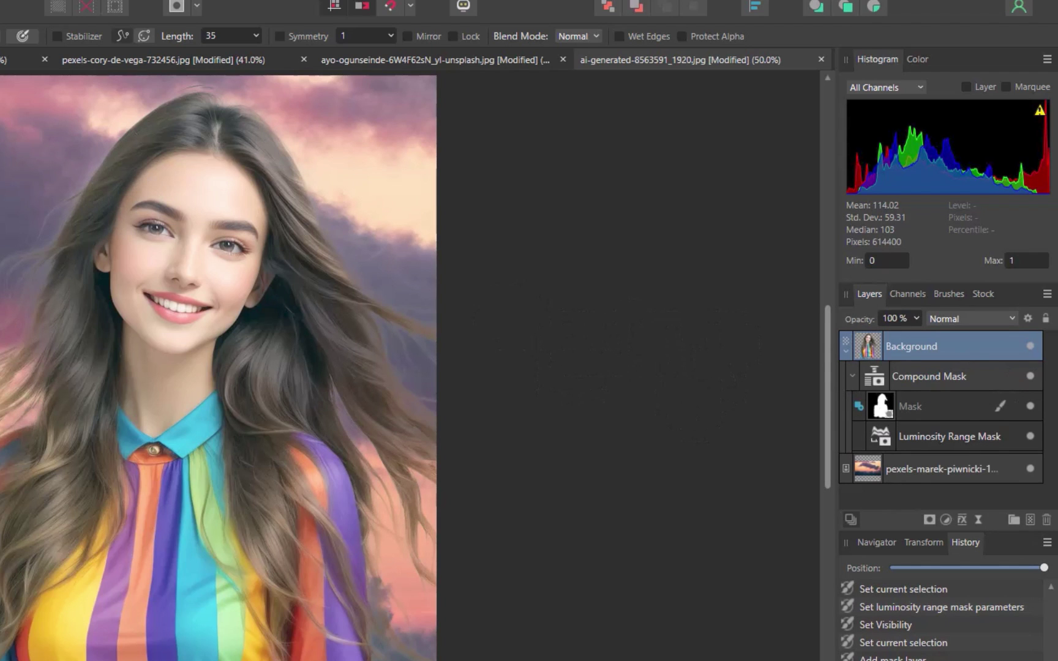
key(v)
drag(157, 296, 156, 350)
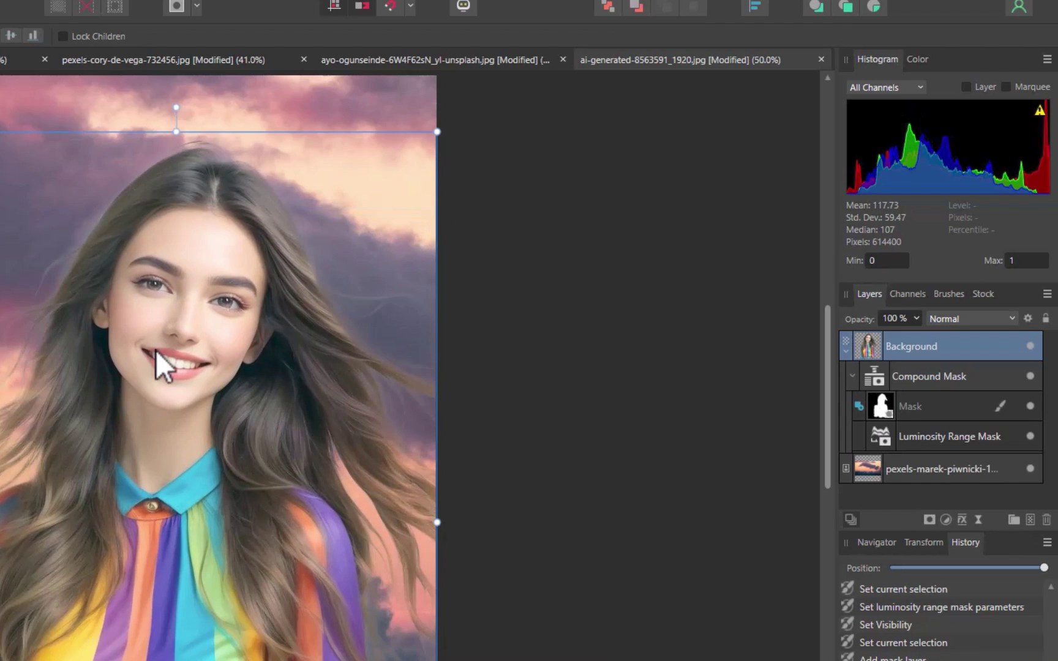
drag(439, 394, 426, 392)
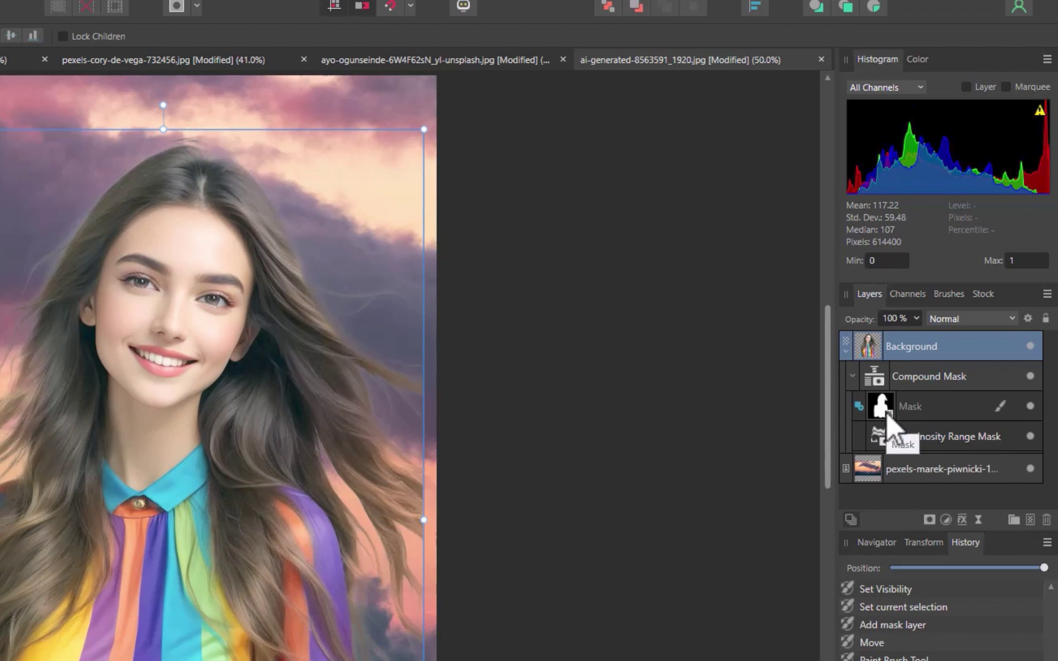
Step: Check the painted Mask alone in black and white, then return to the brush
click(905, 413)
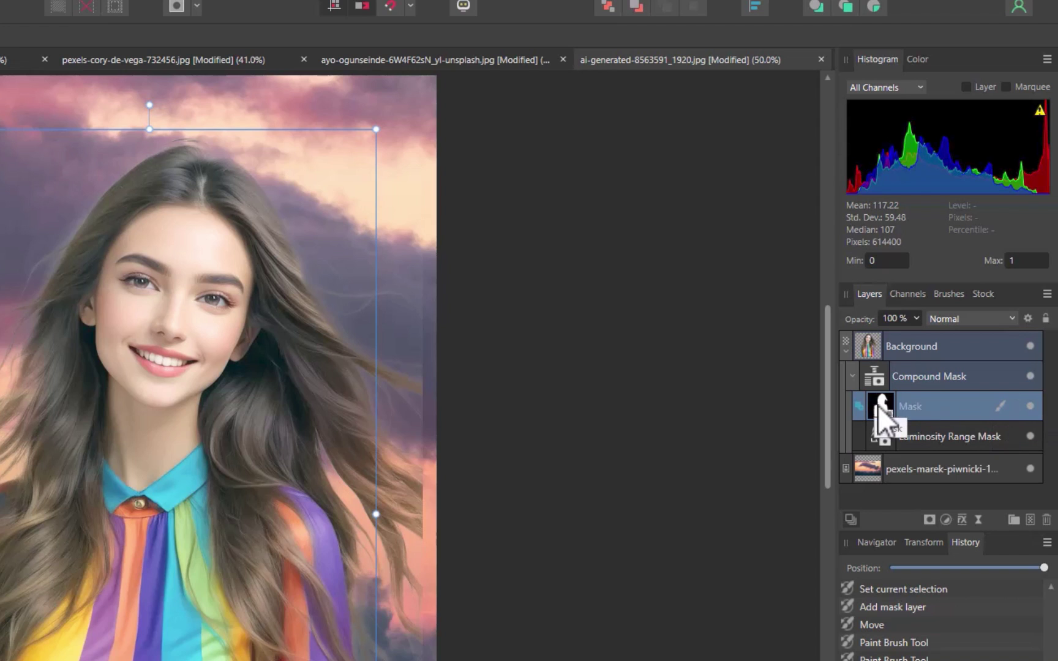
alt+click(878, 406)
alt+click(878, 405)
key(b)
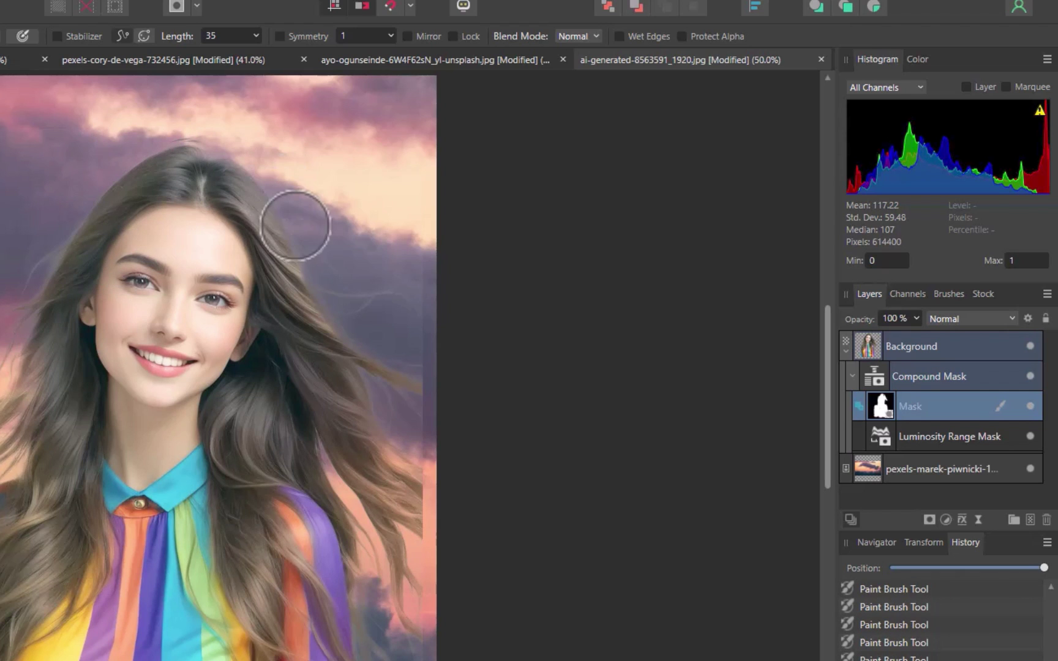
Step: Try enlarging the portrait layer, undo it, and reselect the Background layer
key(v)
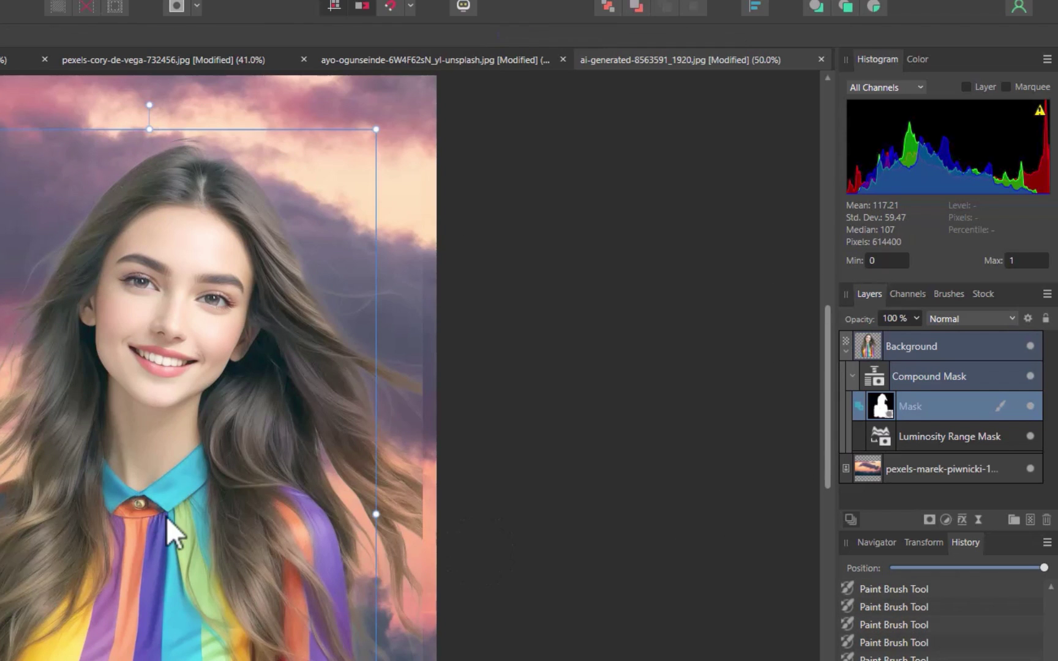
drag(378, 130, 431, 132)
key(ctrl+z)
click(900, 352)
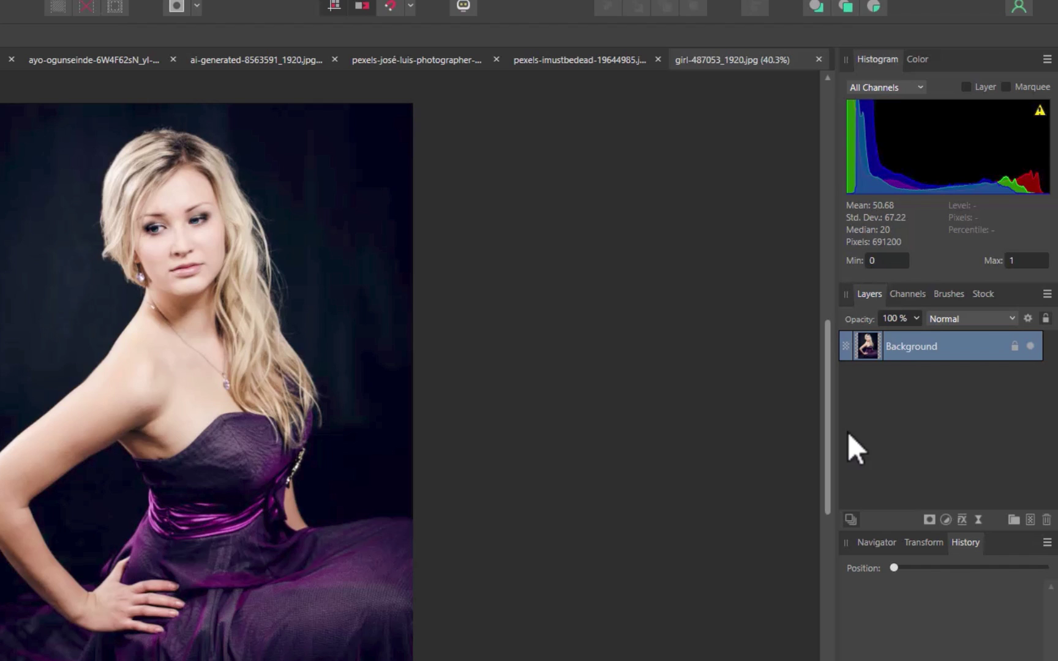
Step: Duplicate the Background layer and give it a Compound Mask containing a Luminosity Range Mask
key(ctrl+j)
click(930, 519)
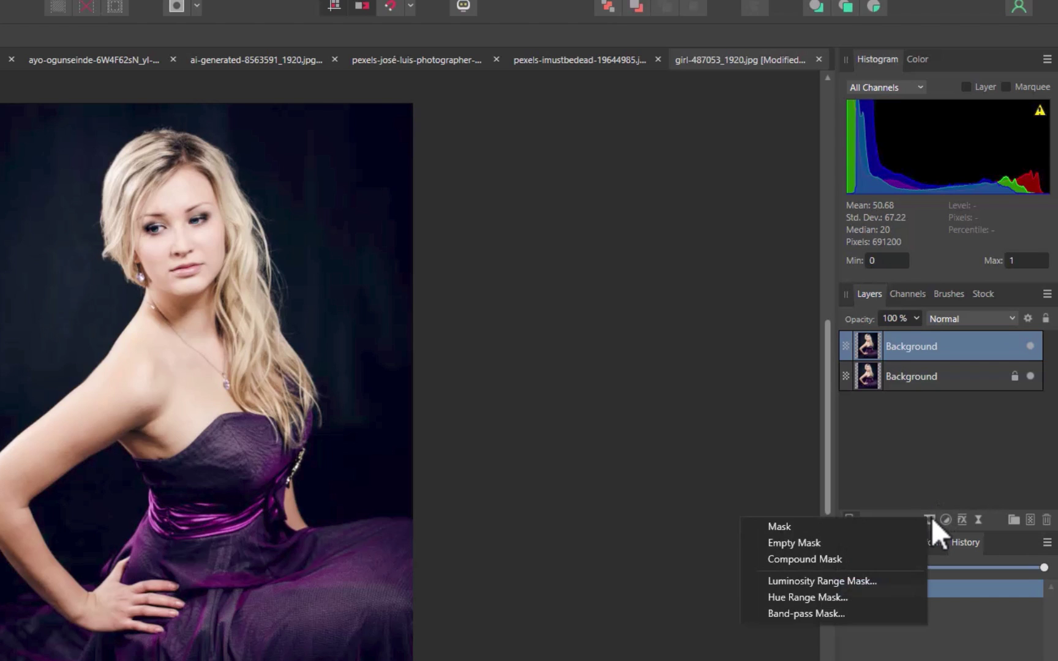
click(897, 559)
click(847, 353)
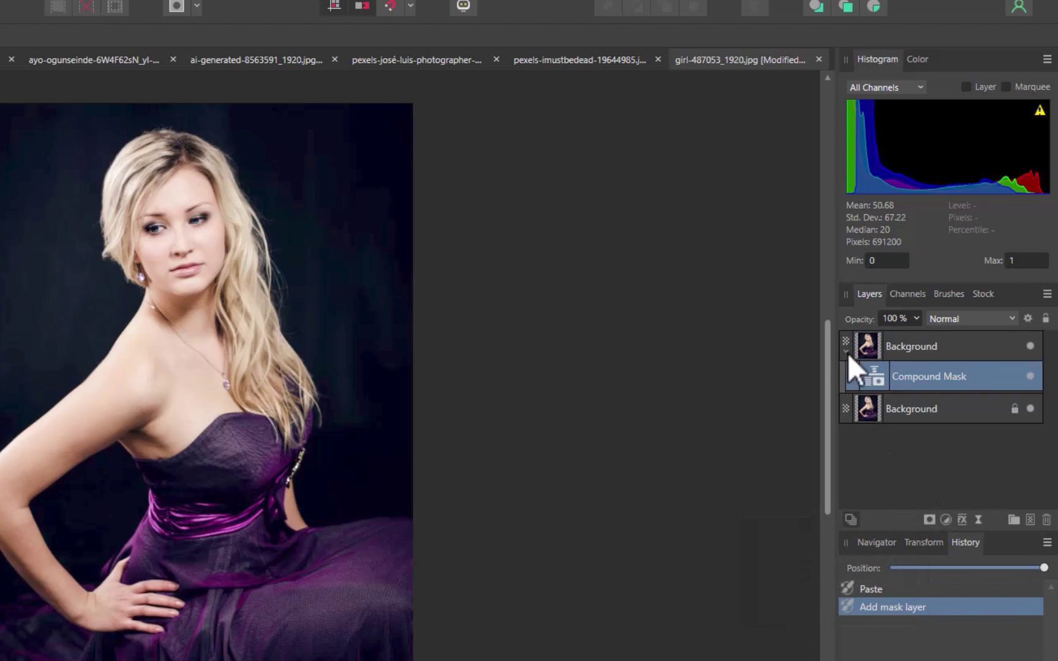
click(929, 519)
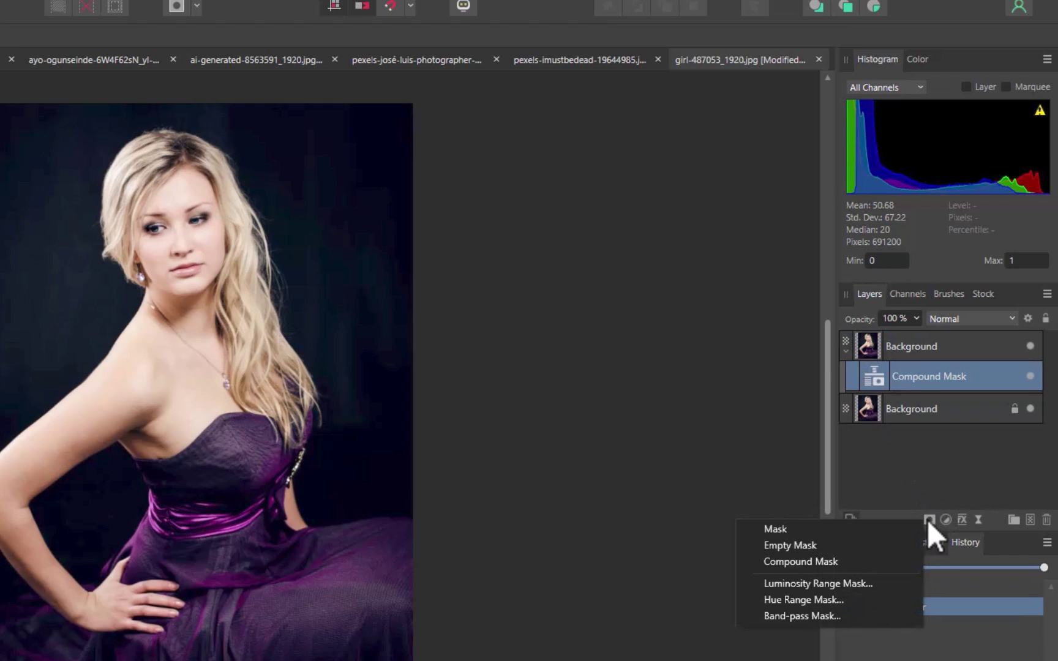
click(891, 582)
drag(904, 355, 923, 410)
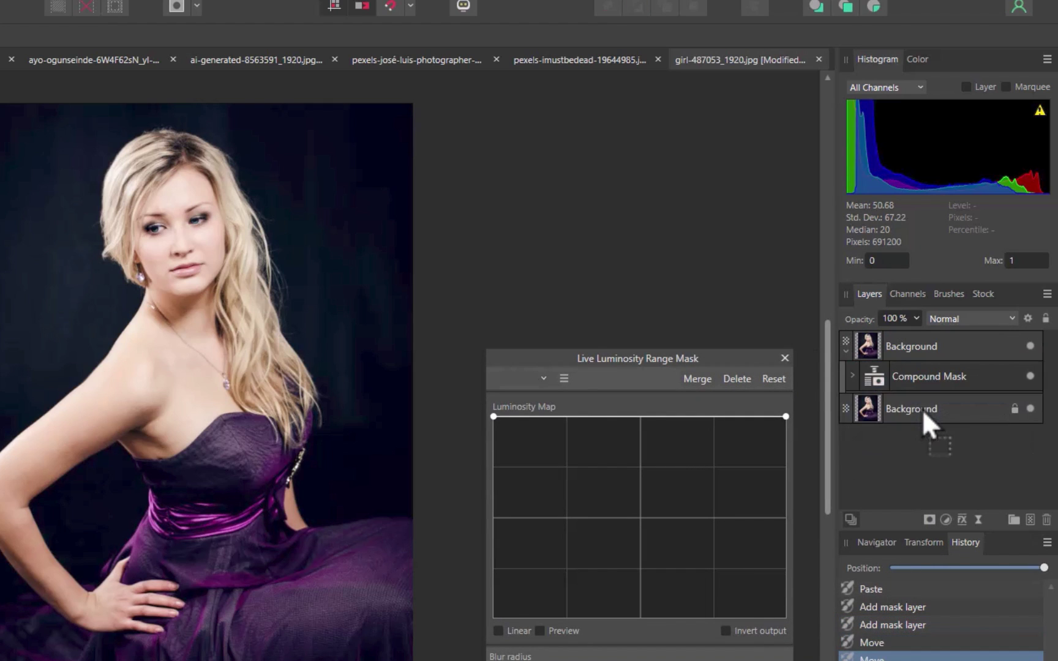
click(853, 376)
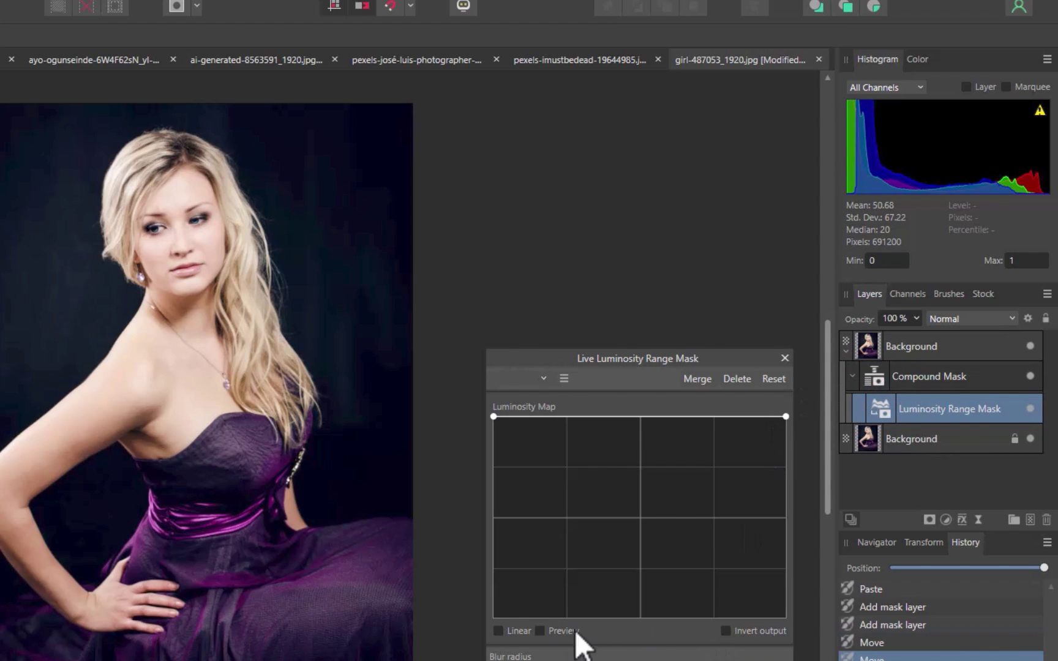
Step: Preview the luminosity mask and shape its curve into an S-curve, then close the settings
click(541, 631)
drag(493, 417, 493, 618)
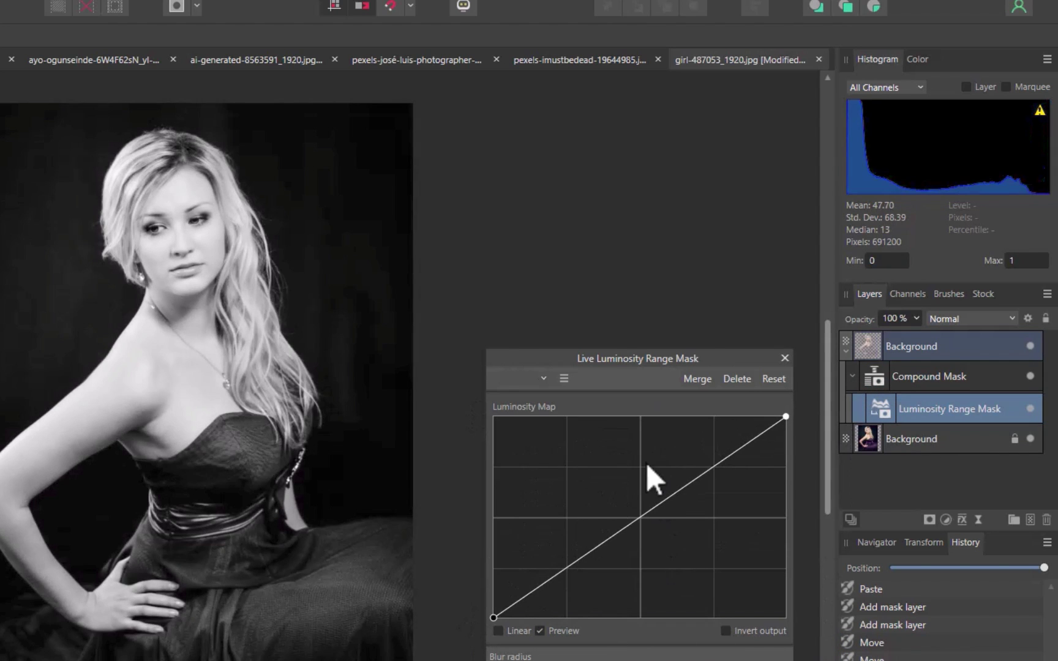
drag(703, 473, 662, 448)
drag(539, 565, 546, 574)
drag(662, 448, 667, 447)
mouse_move(545, 574)
mouse_down()
mouse_move(557, 579)
mouse_move(543, 572)
mouse_up()
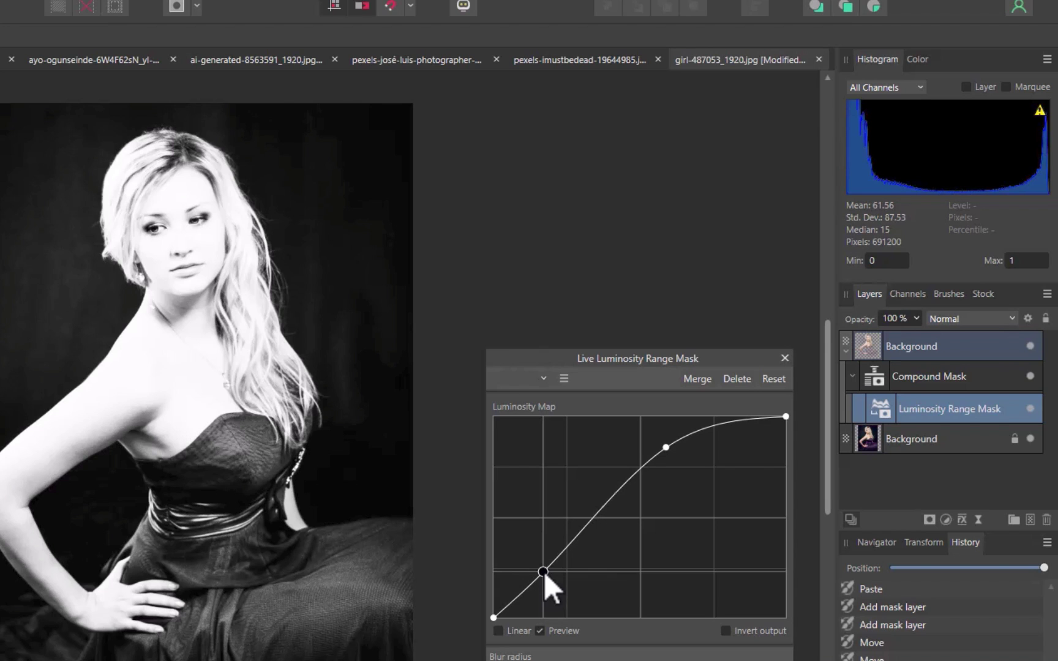
click(980, 376)
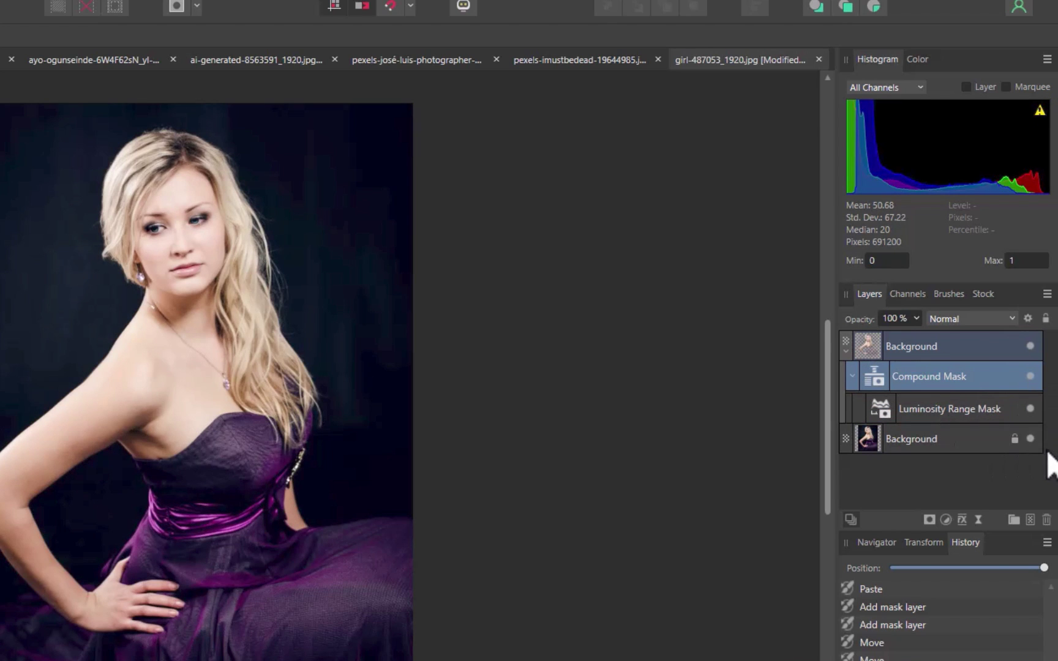
Step: Hide the bottom Background, nest a new Empty Mask inside Compound Mask, then hide Compound Mask
click(1031, 438)
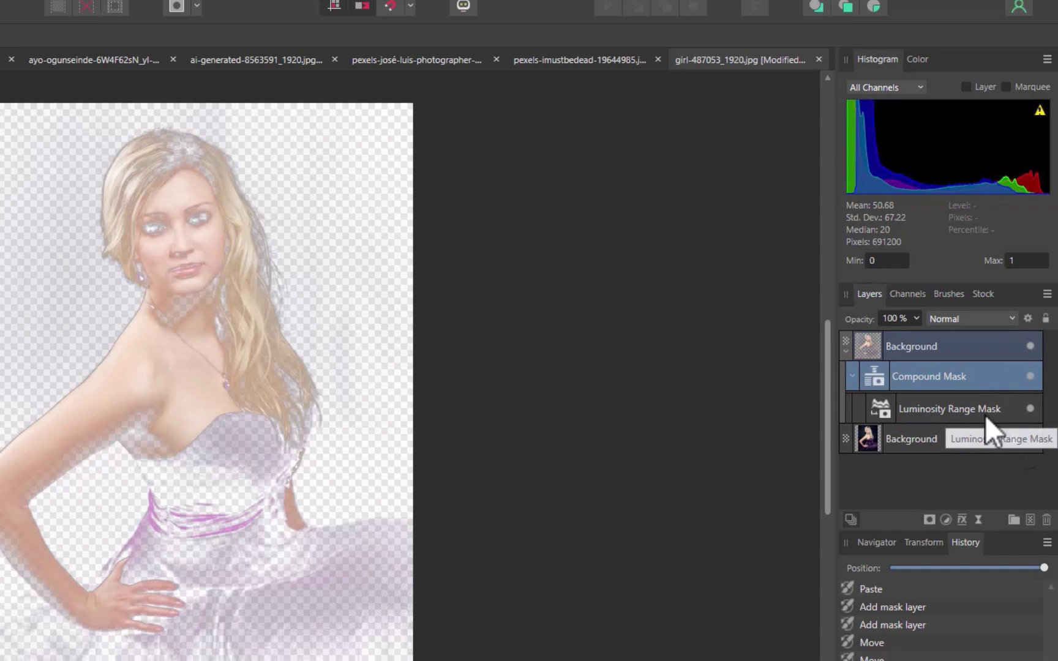
click(930, 520)
click(914, 548)
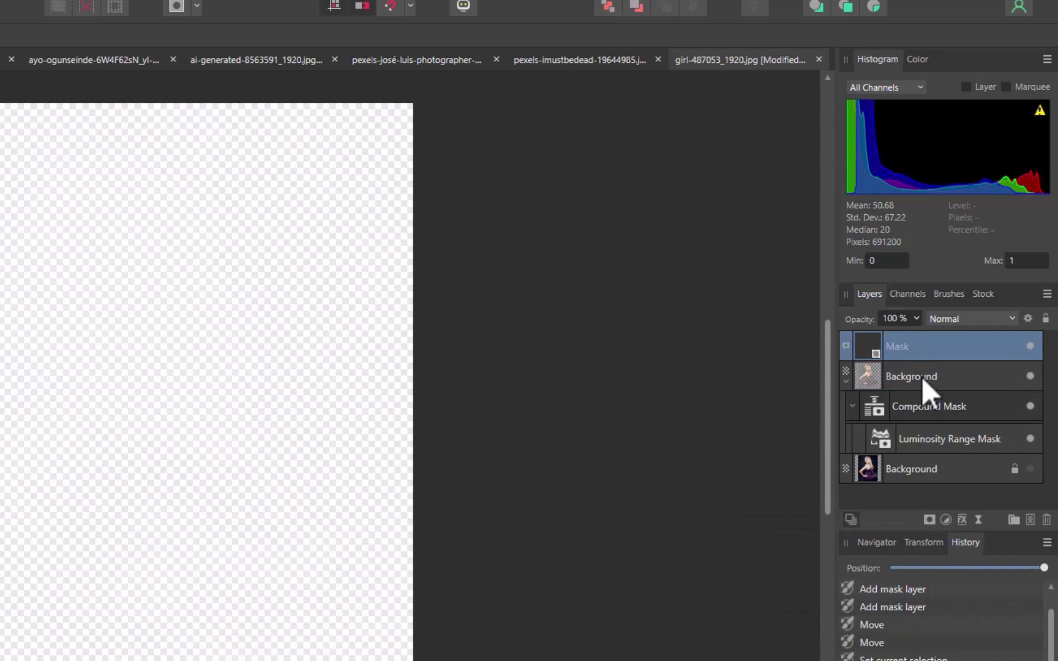
drag(920, 340, 956, 409)
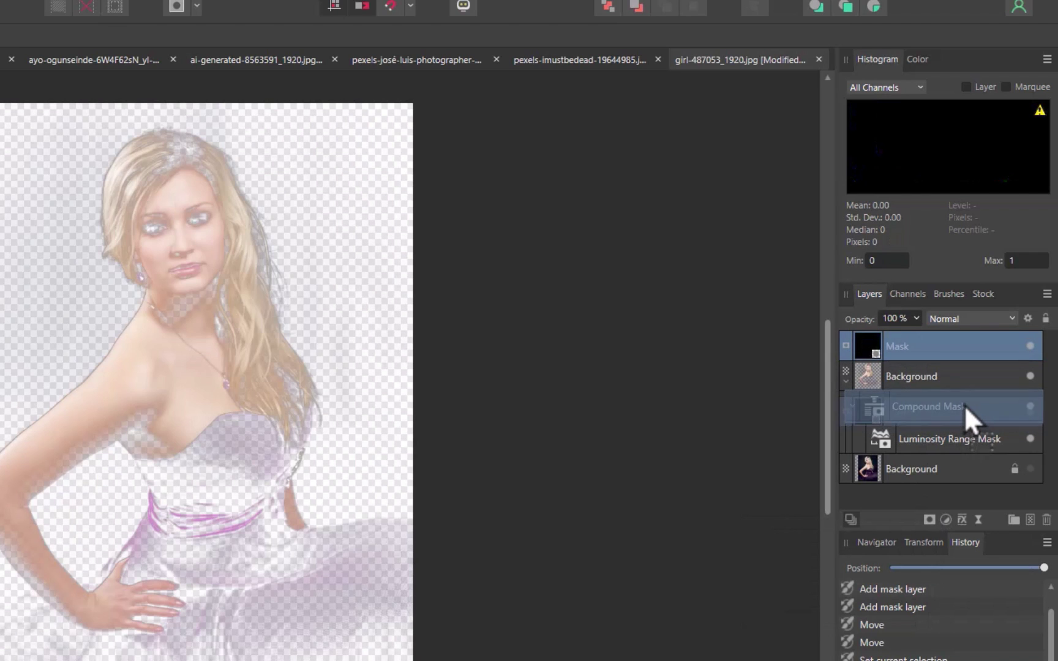
drag(965, 405, 965, 408)
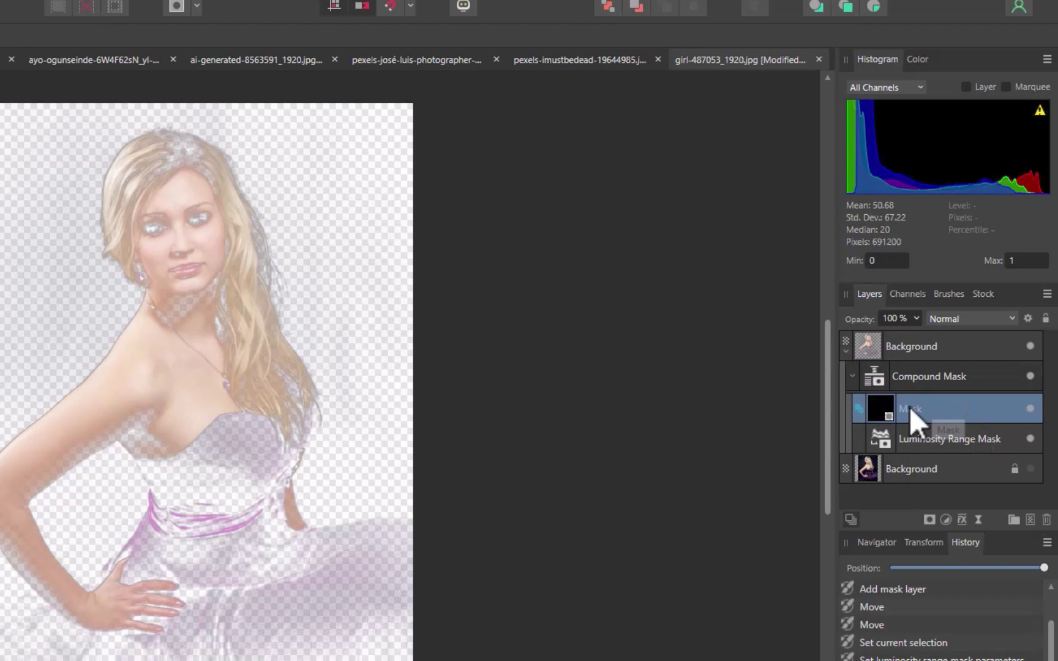
click(921, 351)
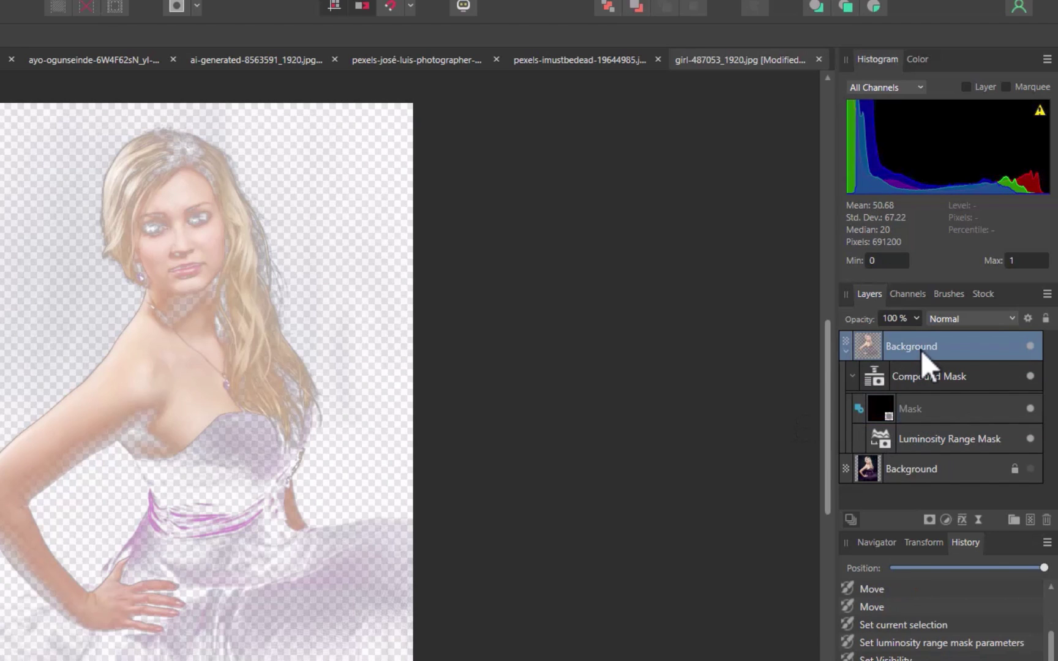
click(1031, 377)
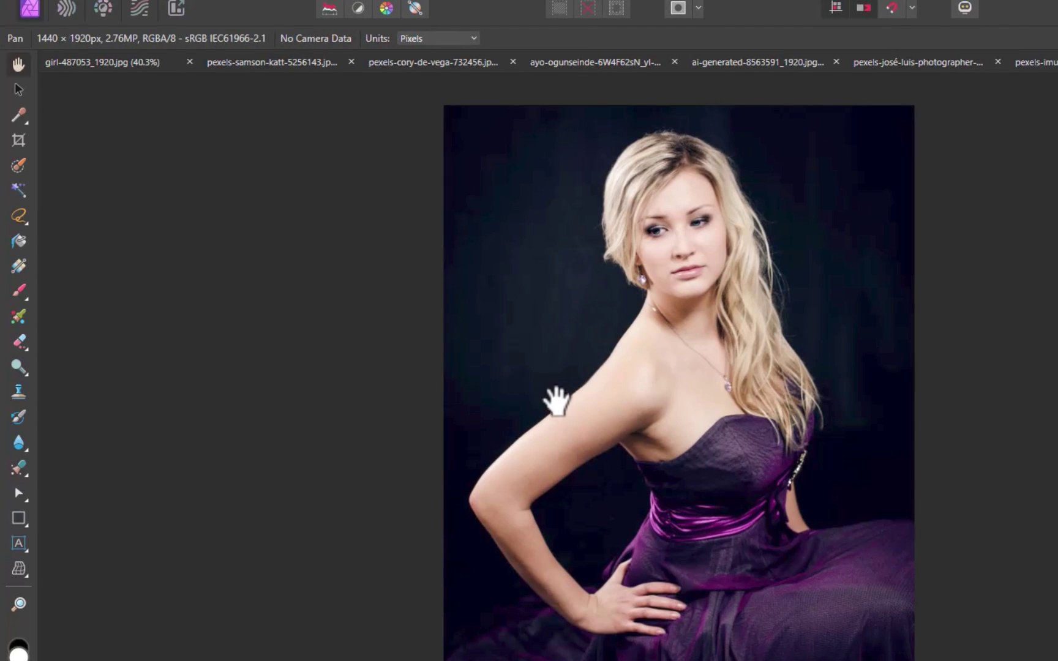
Step: Paint a selection over the woman's hair, shoulder, arm and dress with the Selection Brush
click(19, 165)
mouse_move(613, 374)
mouse_down()
mouse_move(762, 393)
mouse_move(628, 394)
mouse_move(543, 457)
mouse_move(621, 384)
mouse_move(678, 267)
mouse_move(671, 190)
mouse_move(727, 314)
mouse_move(716, 222)
mouse_move(640, 177)
mouse_move(651, 245)
mouse_move(777, 437)
mouse_move(741, 520)
mouse_move(893, 551)
mouse_move(889, 541)
mouse_move(884, 642)
mouse_move(669, 495)
mouse_move(533, 630)
mouse_up()
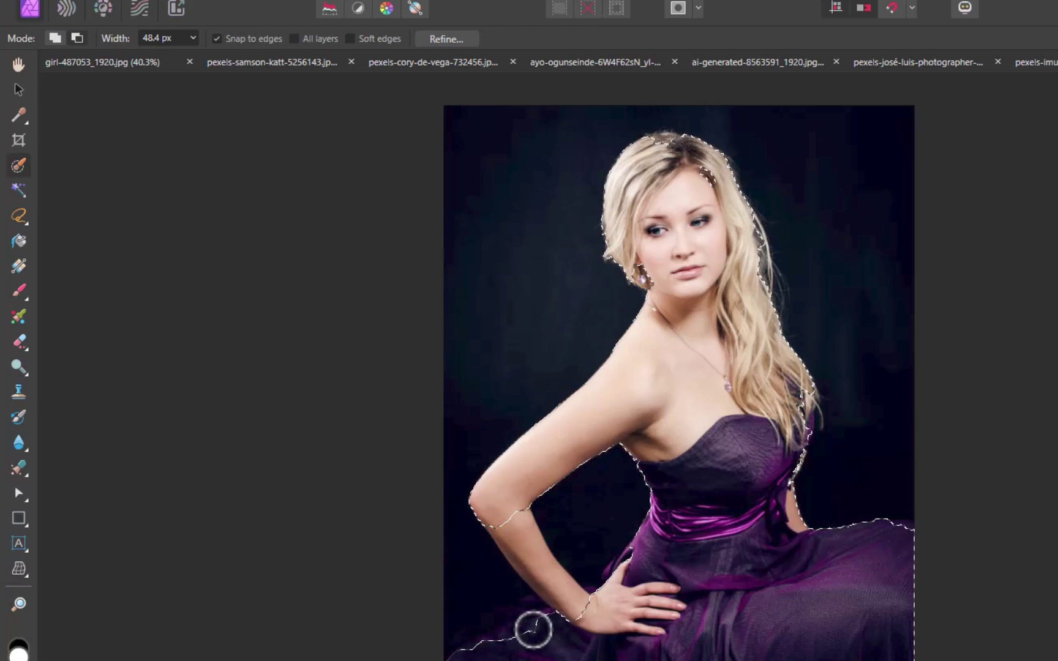
key(ctrl+plus)
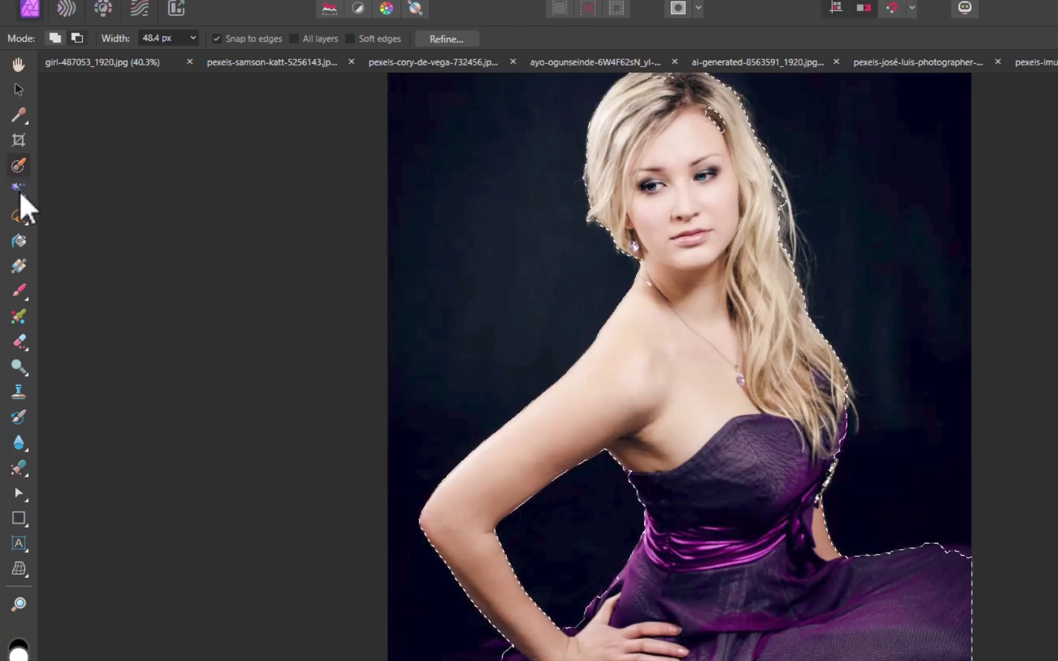
Step: Add the hand and waist edges to the selection with a polygonal freehand outline
click(19, 216)
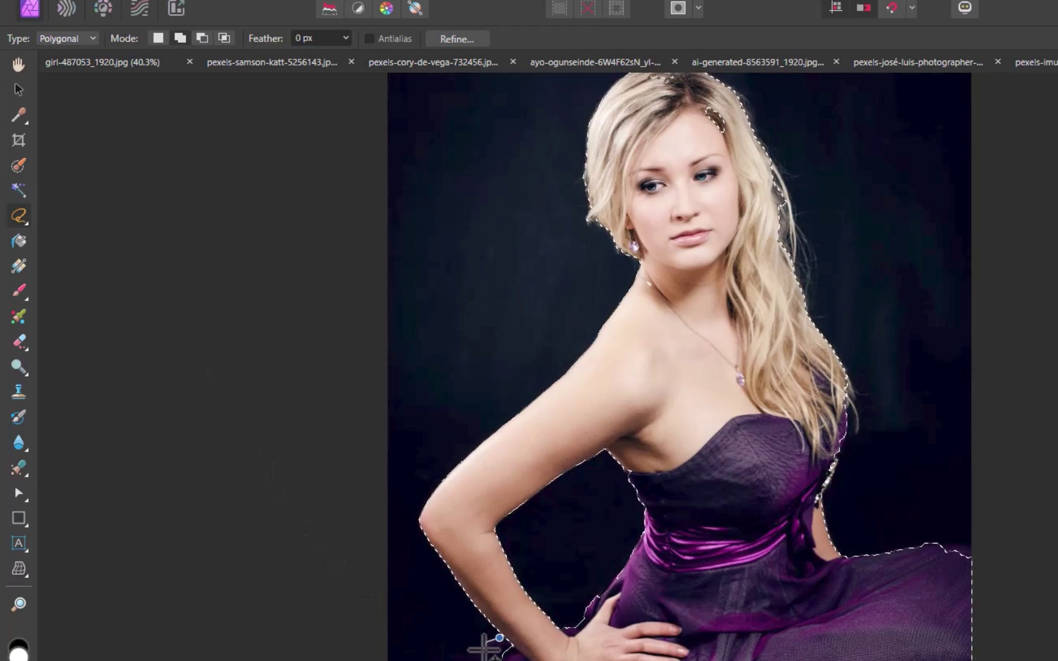
key(ctrl+plus)
click(394, 504)
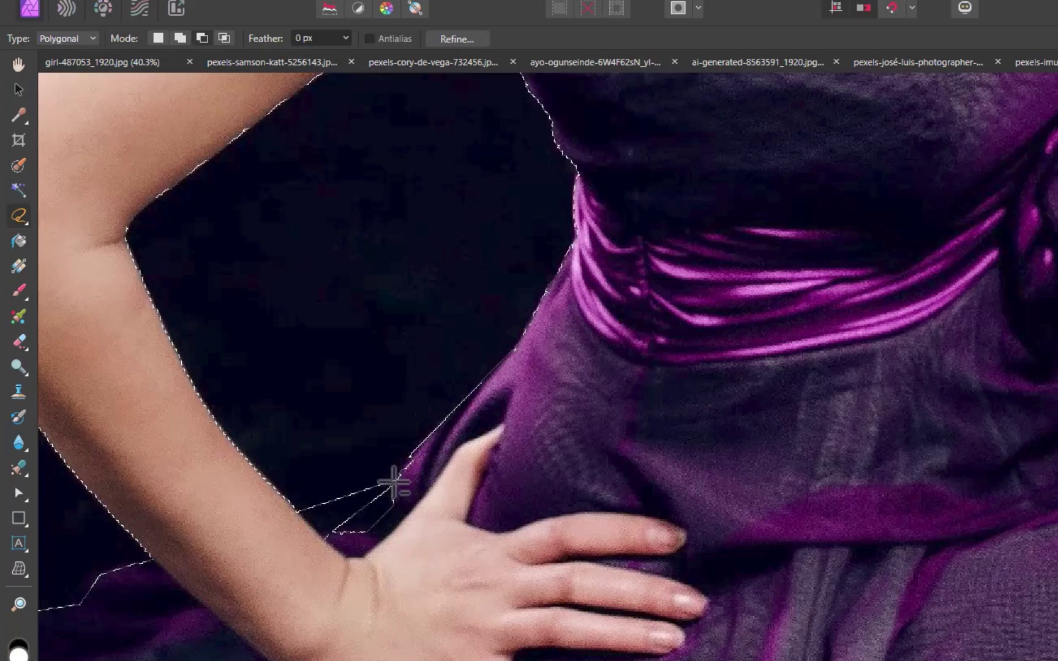
click(389, 467)
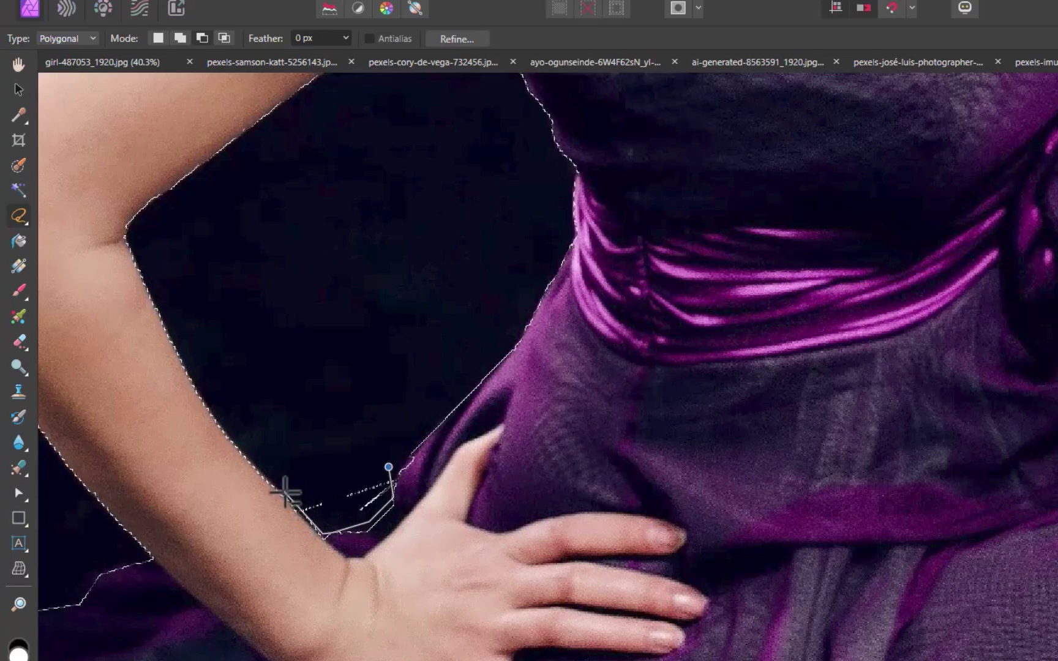
double_click(389, 466)
scroll(508, 560, down, 3)
key(ctrl+minus)
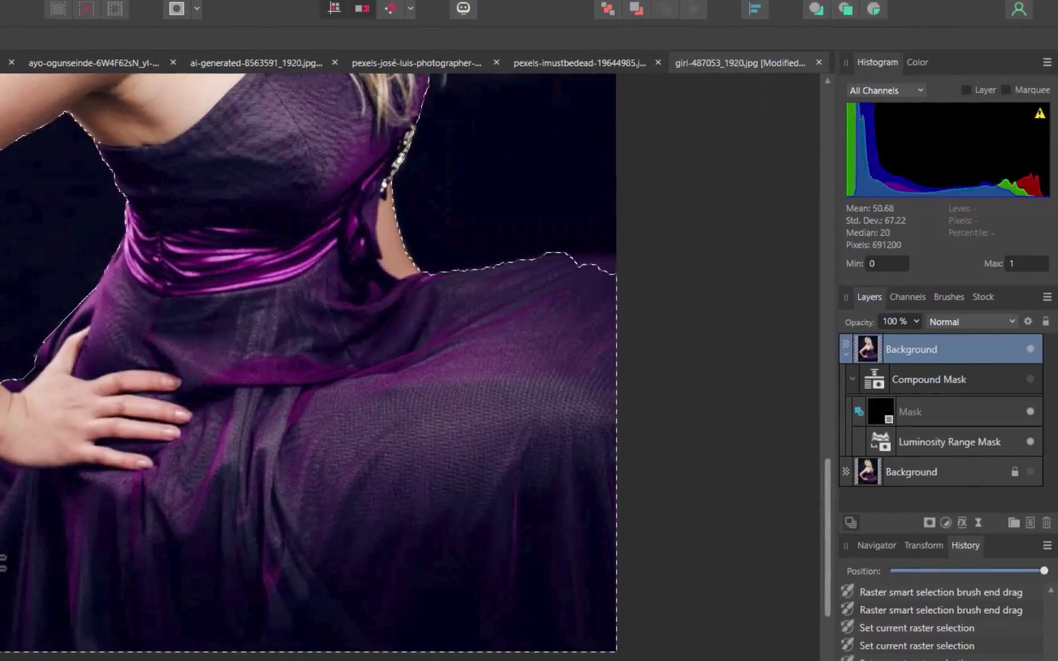
scroll(416, 368, up, 1)
key(ctrl+minus)
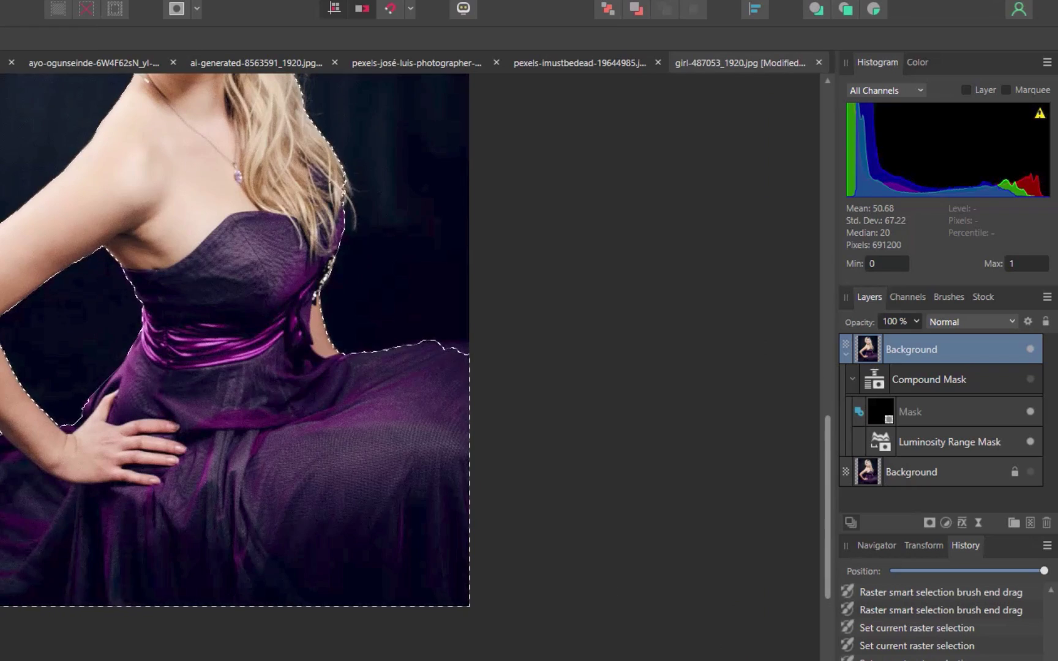
Step: Show Compound Mask again and brush the woman back to full opacity on its empty mask
scroll(234, 367, up, 5)
scroll(14, 548, up, 1)
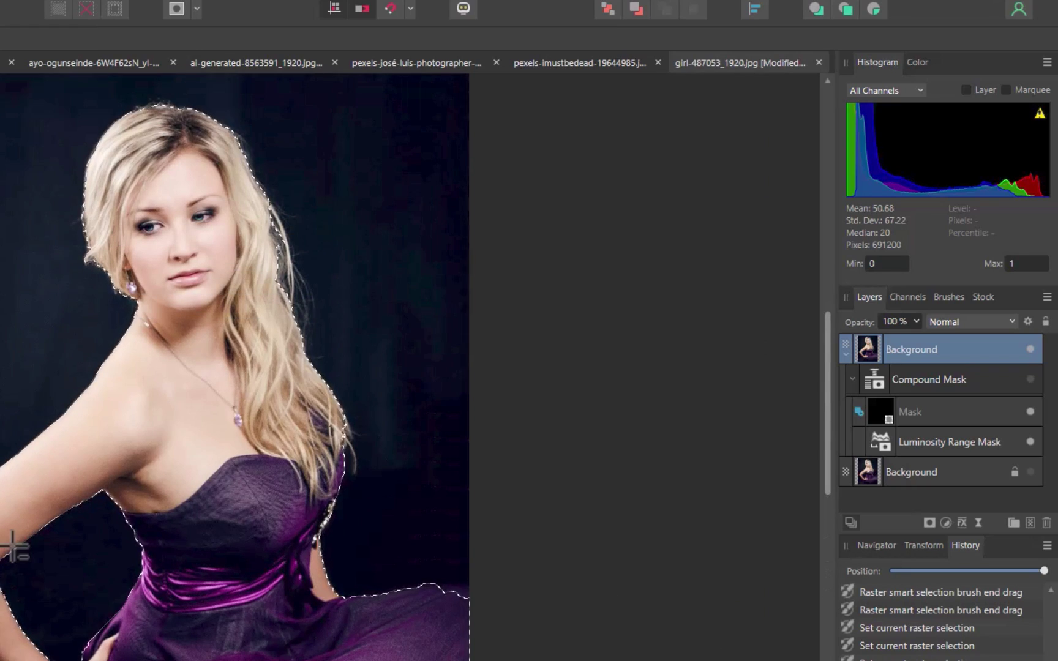
click(1032, 380)
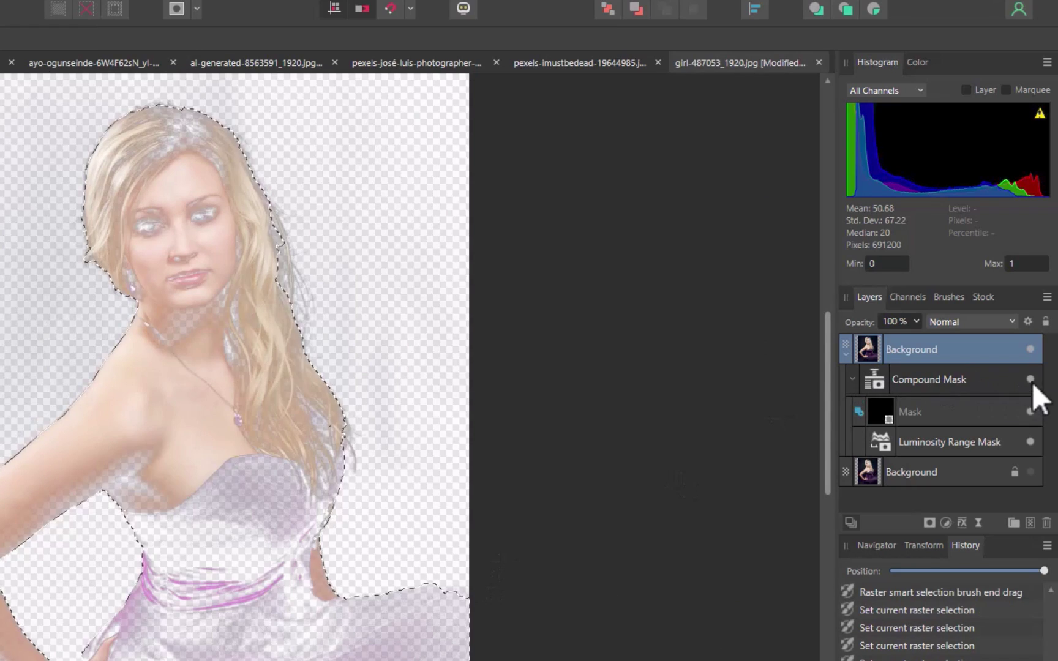
click(937, 423)
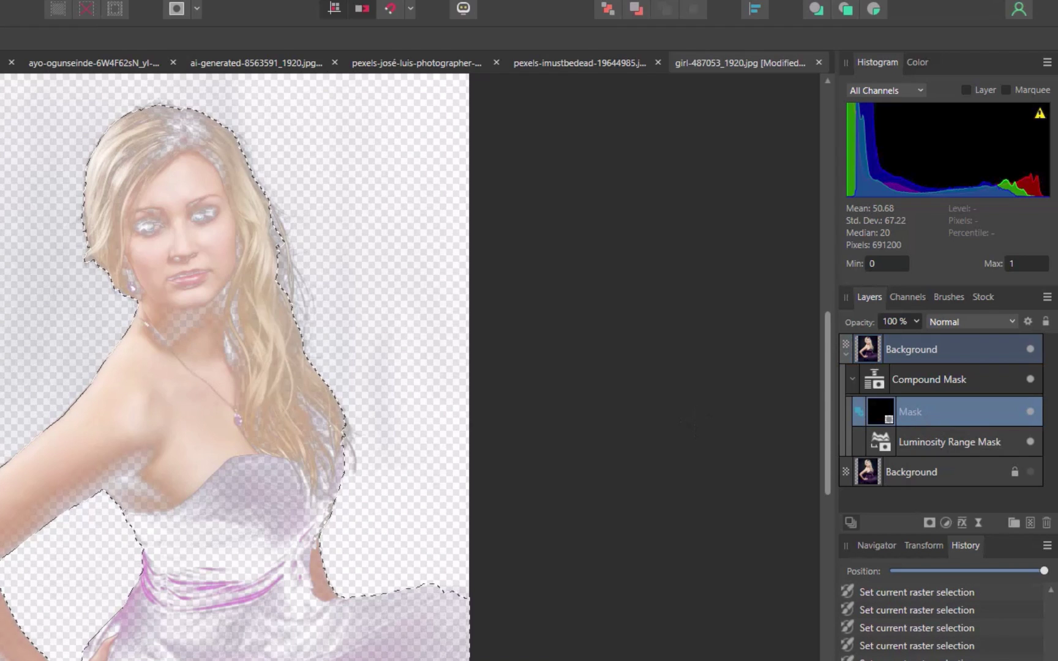
key(b)
mouse_move(141, 153)
mouse_down()
mouse_move(151, 144)
mouse_move(181, 178)
mouse_move(173, 276)
mouse_move(264, 534)
mouse_move(298, 509)
mouse_move(202, 613)
mouse_move(37, 588)
mouse_move(153, 649)
mouse_move(300, 660)
mouse_up()
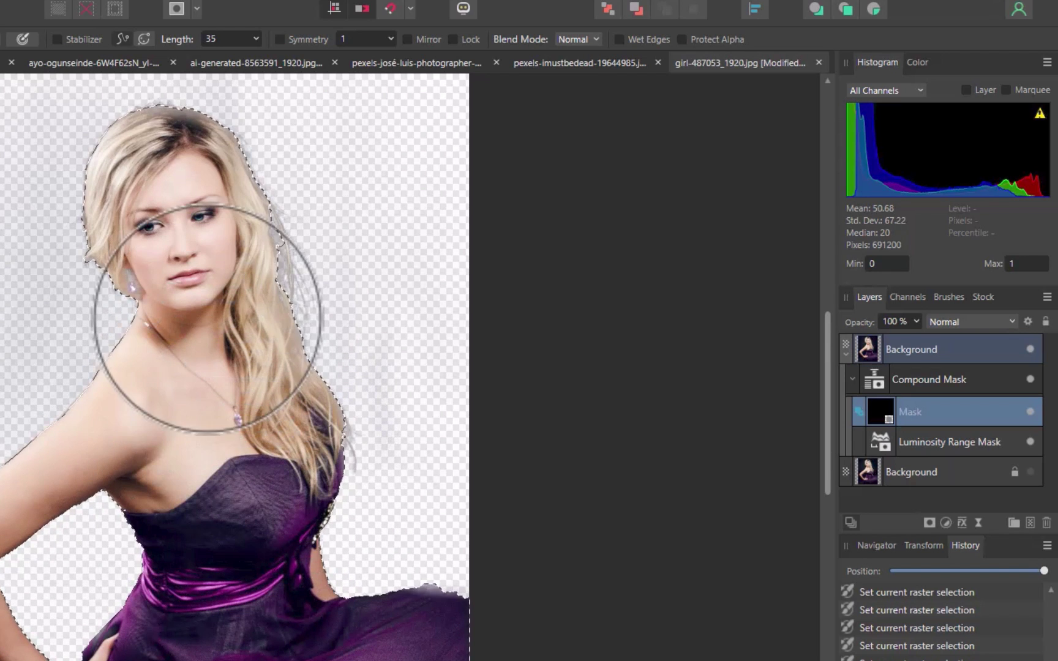
Step: Deselect and paste the sunset sky photo above the bottom Background layer
key(ctrl+d)
click(949, 475)
key(ctrl+v)
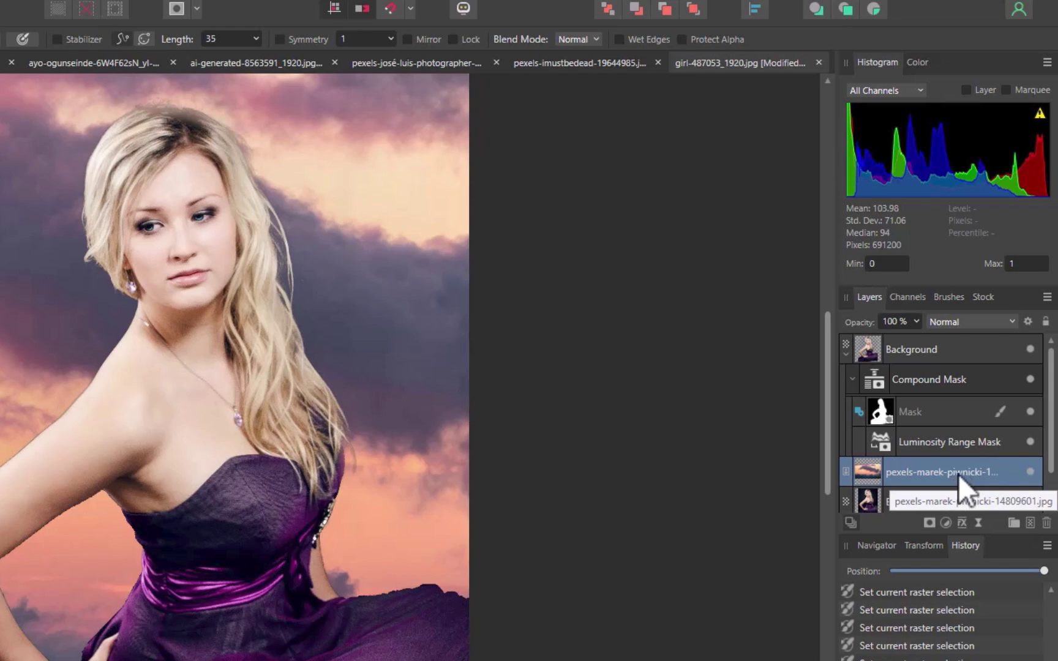
Step: Toggle the sunset sky layer repeatedly to compare the cutout edges, leaving it hidden, then zoom in
click(1030, 471)
click(1029, 472)
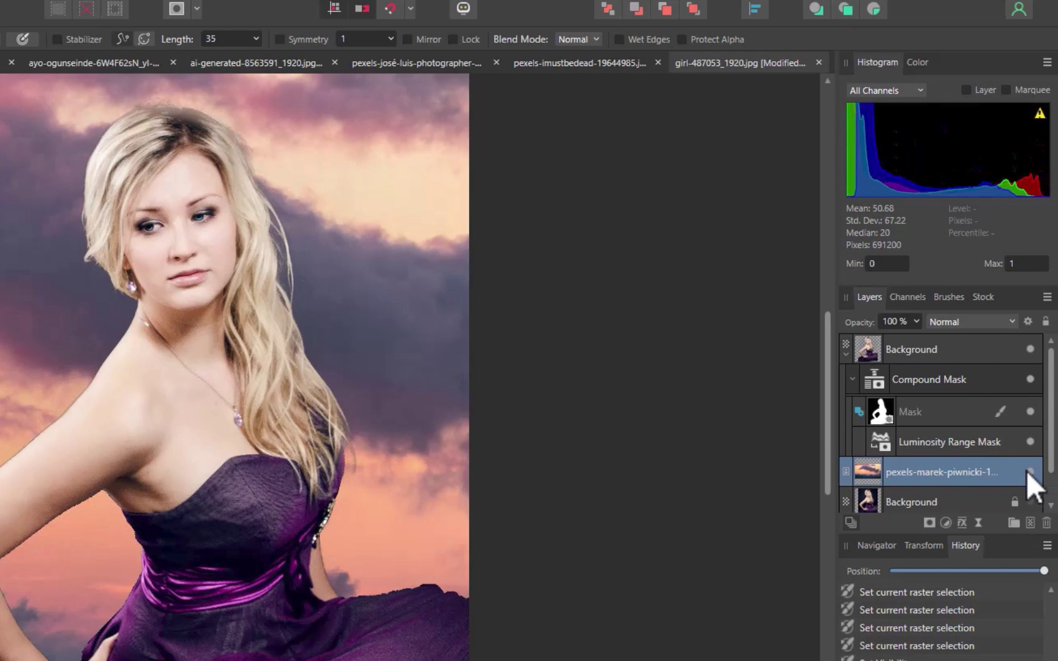
click(1029, 472)
click(1029, 472)
click(1029, 471)
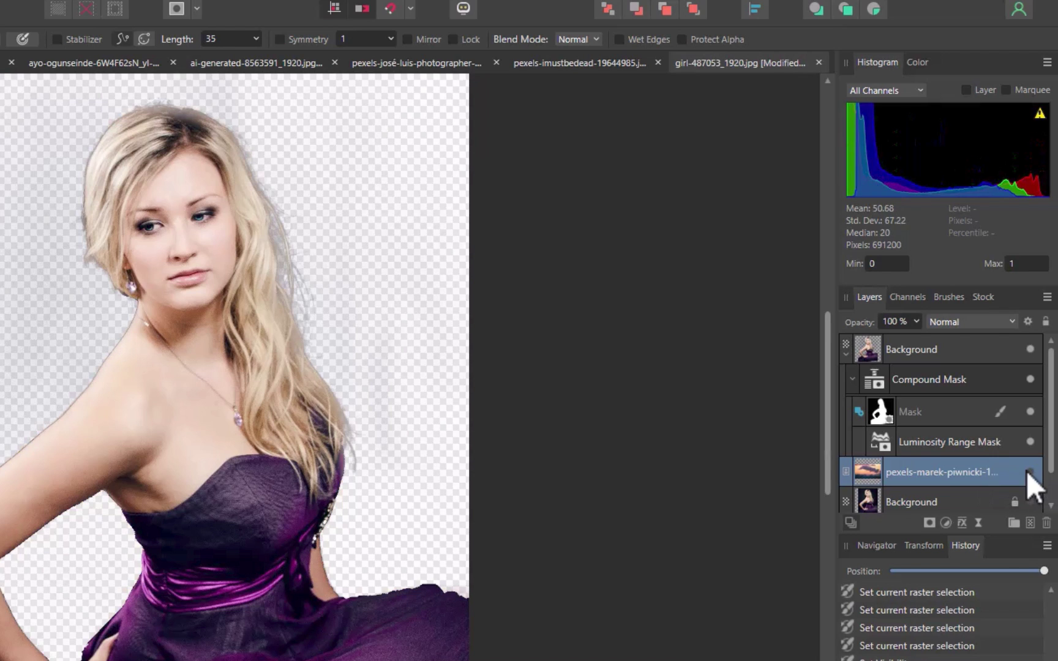
click(1028, 471)
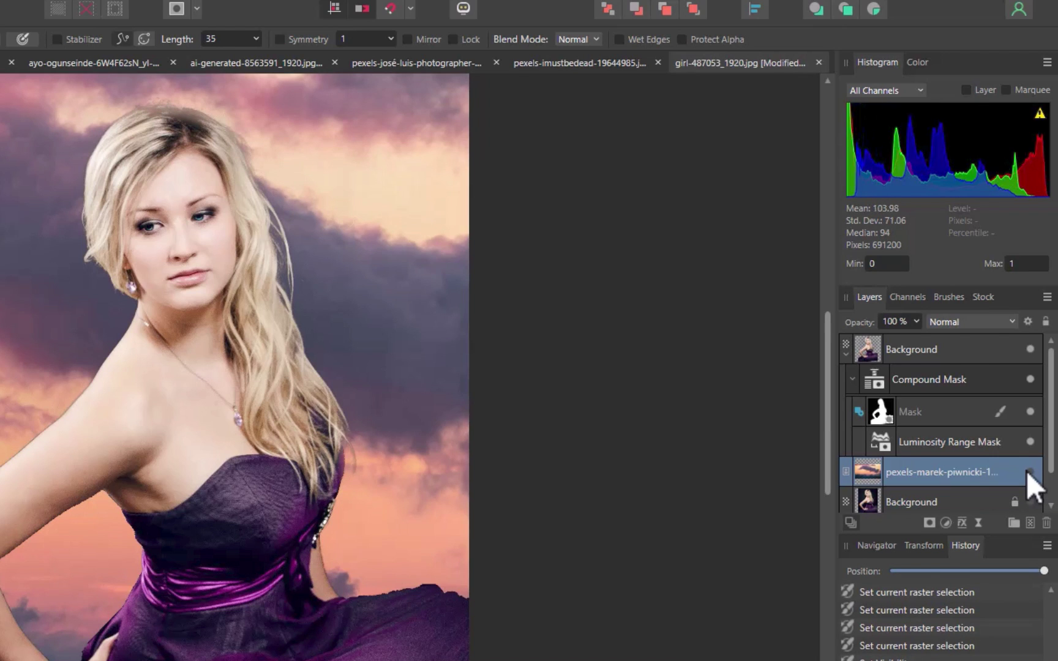
click(1026, 470)
click(1026, 471)
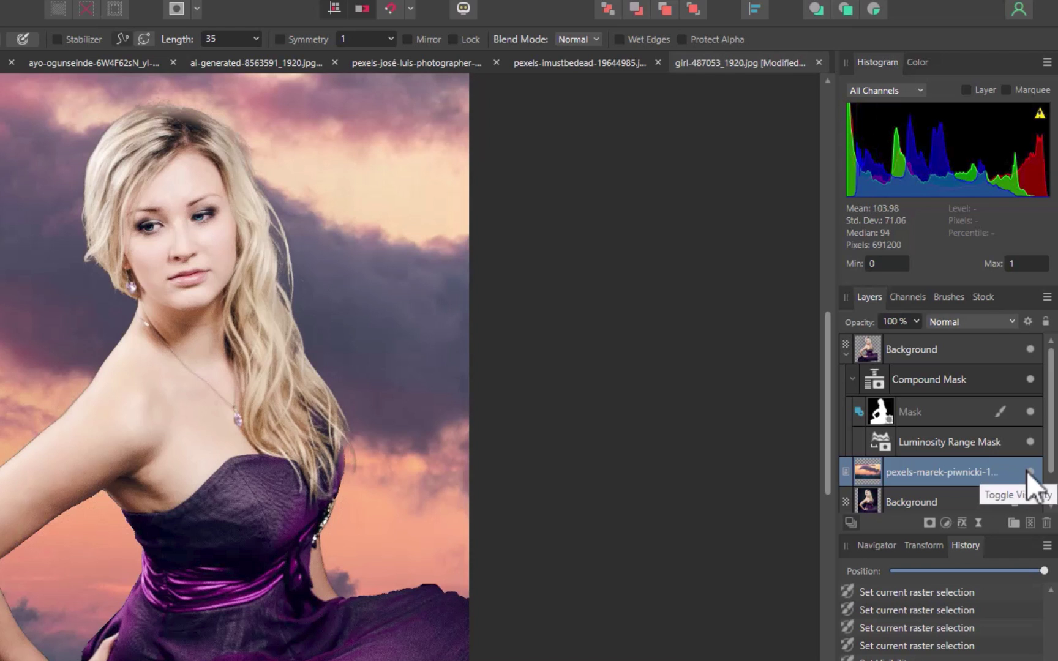
click(1027, 471)
click(1027, 471)
click(1028, 472)
click(1027, 472)
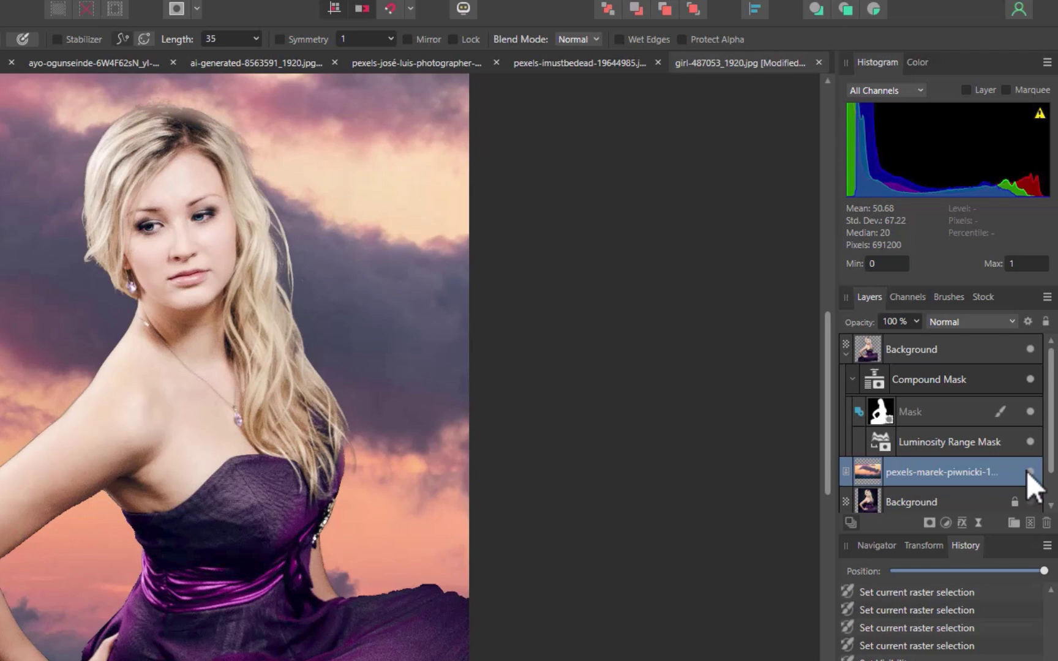
click(1027, 471)
click(1027, 472)
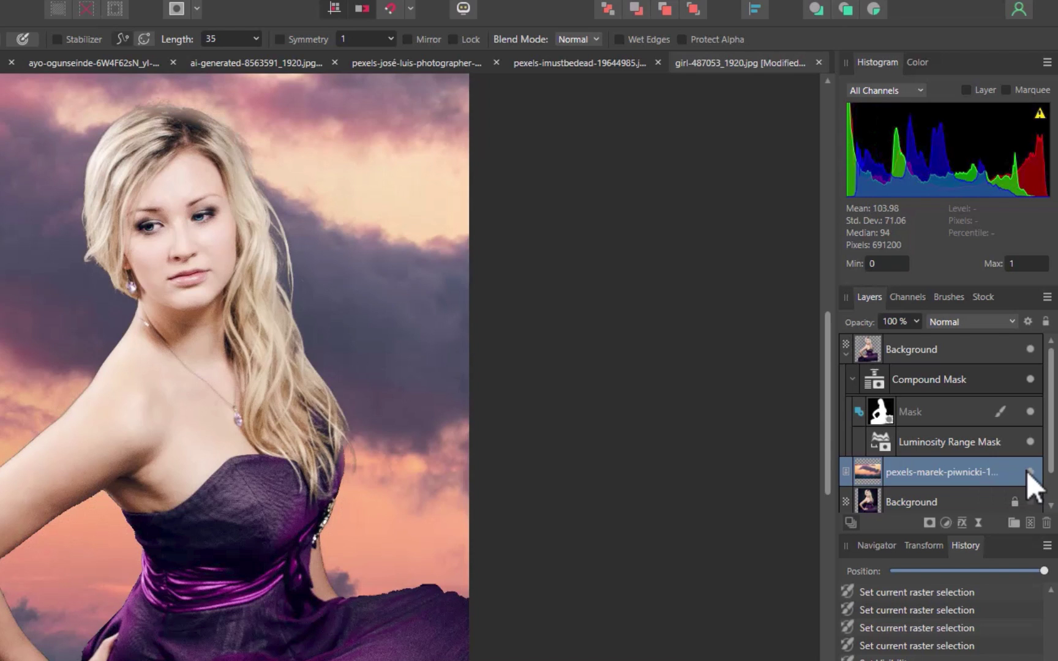
click(1028, 472)
click(1027, 471)
click(1027, 471)
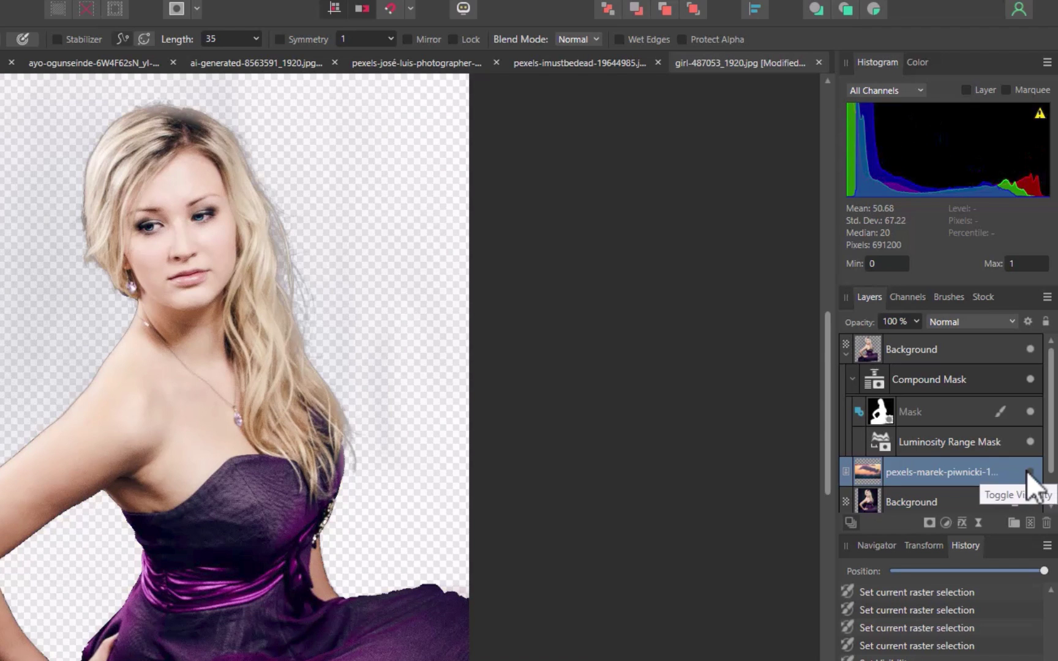
click(1027, 471)
click(1027, 472)
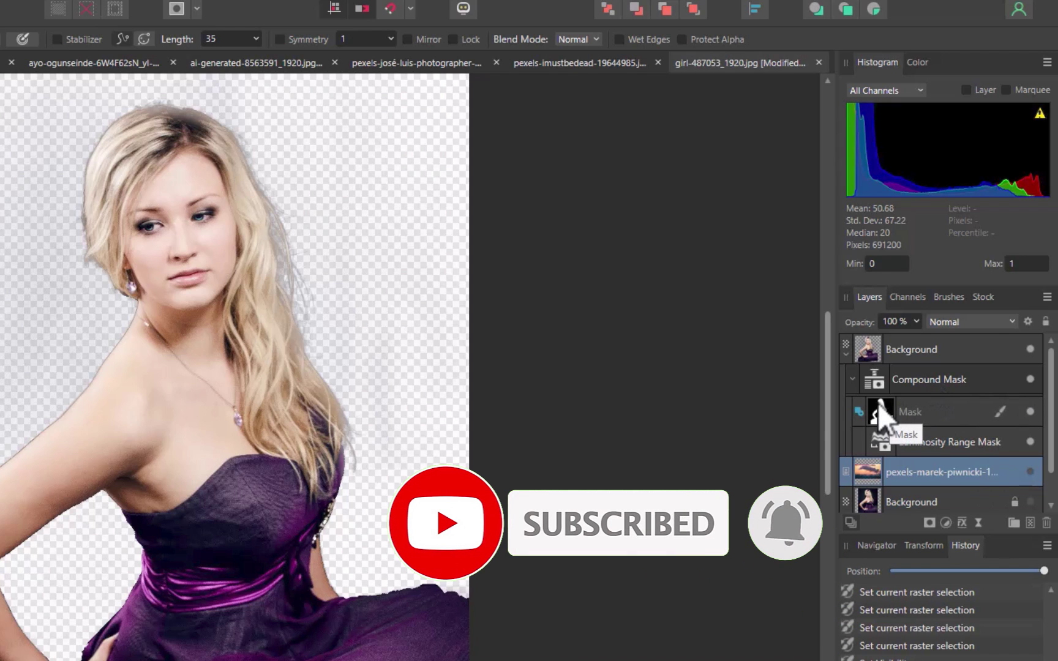
key(ctrl+equal)
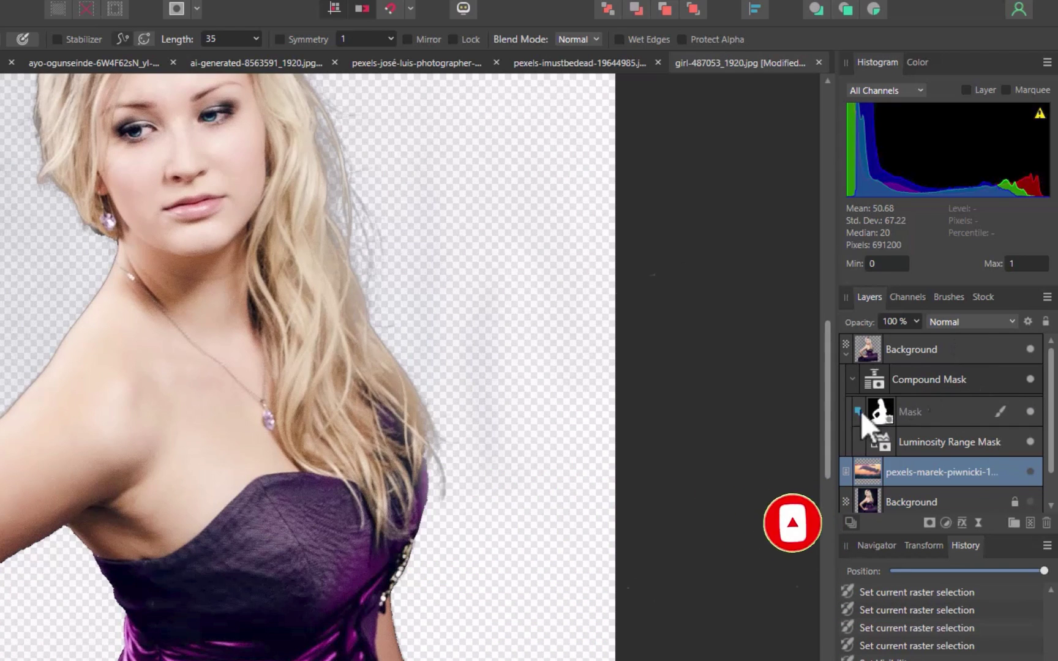